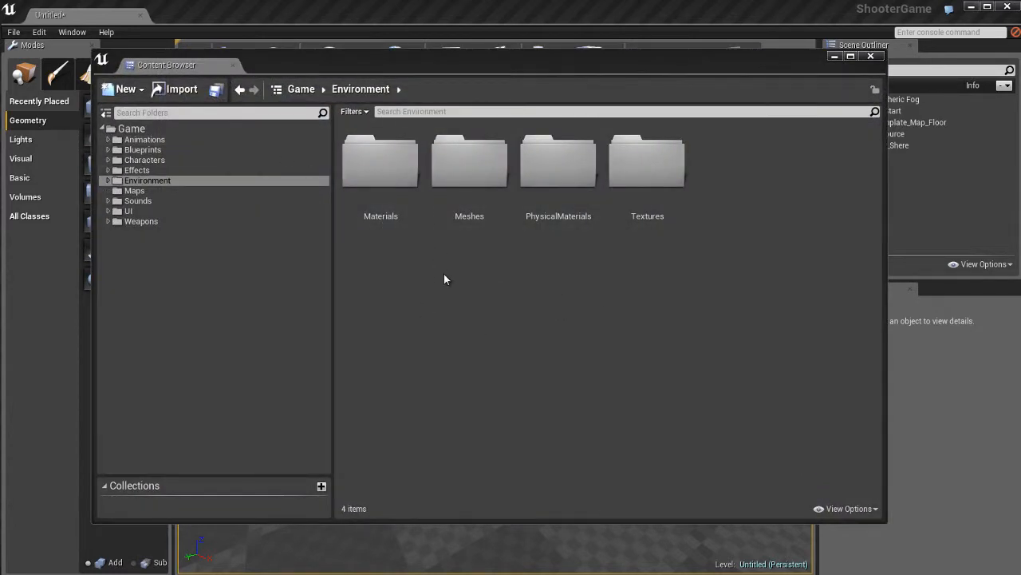
- Expand the Environment folder, look through its Meshes subfolder, and return to the Environment folder's contents
double_click(163, 181)
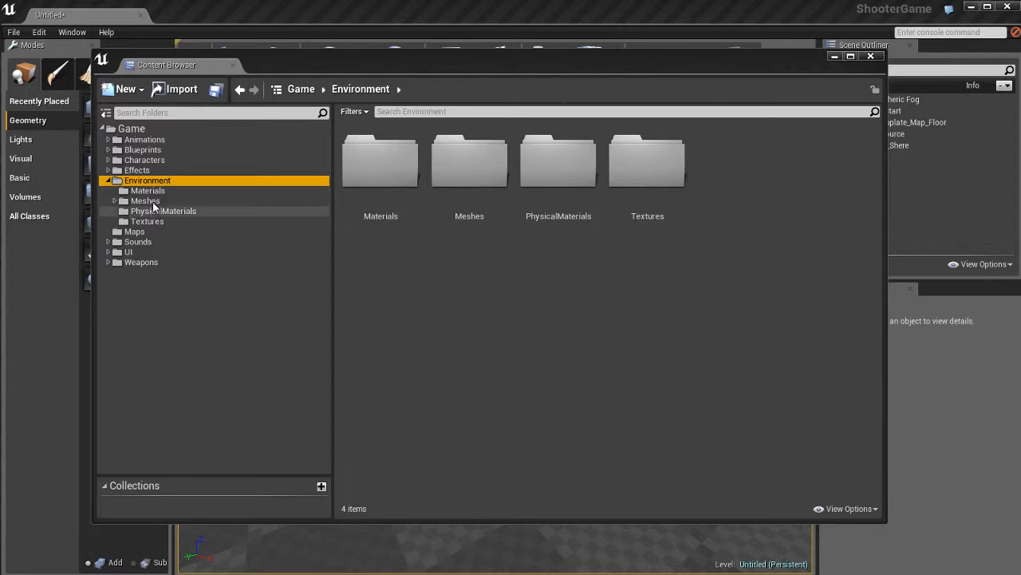
double_click(148, 202)
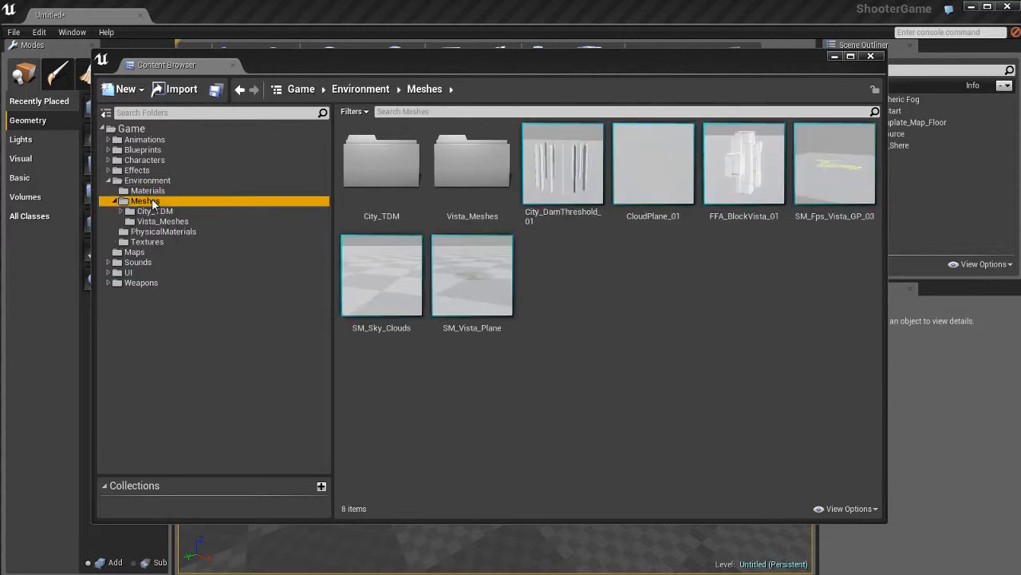
click(606, 298)
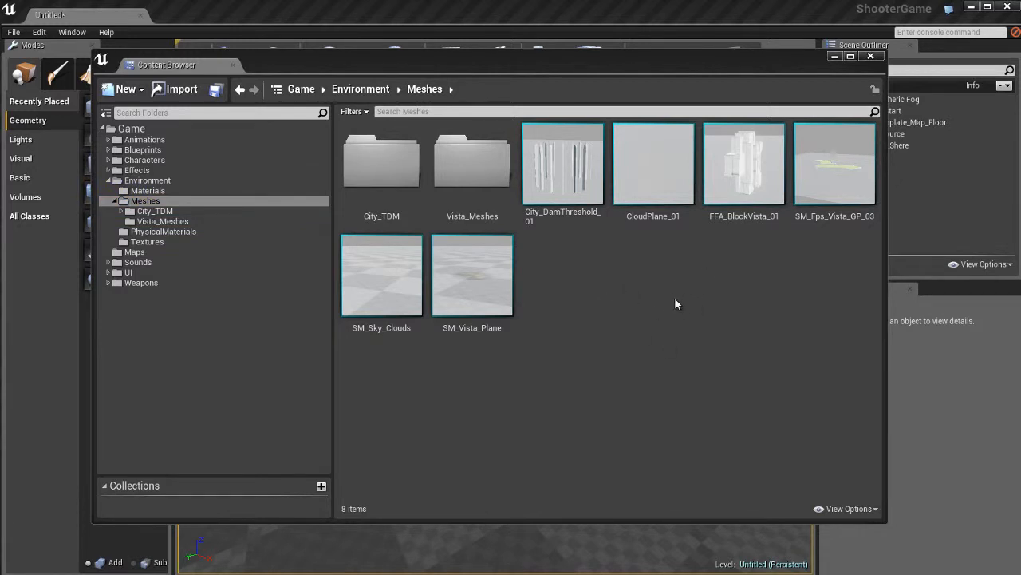
click(199, 182)
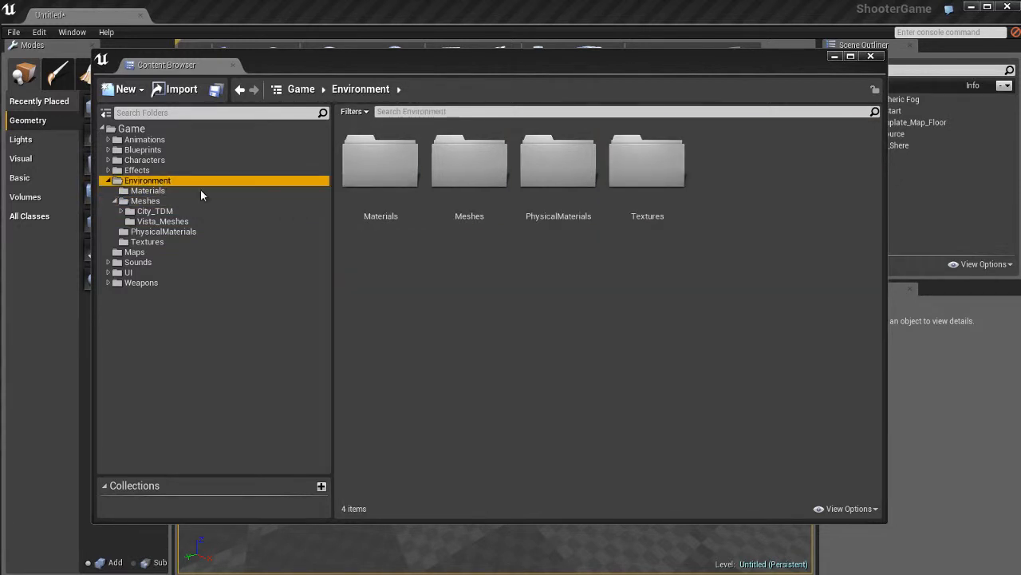
- Start an asset import into the Environment folder and choose UE4_Cube_Master.fbx as the source file
right_click(548, 278)
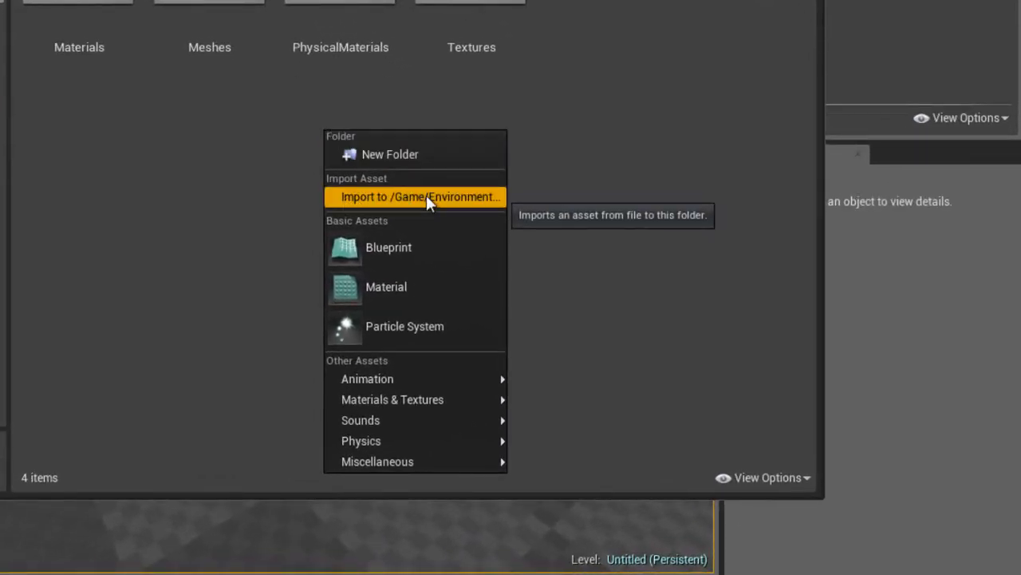
click(426, 197)
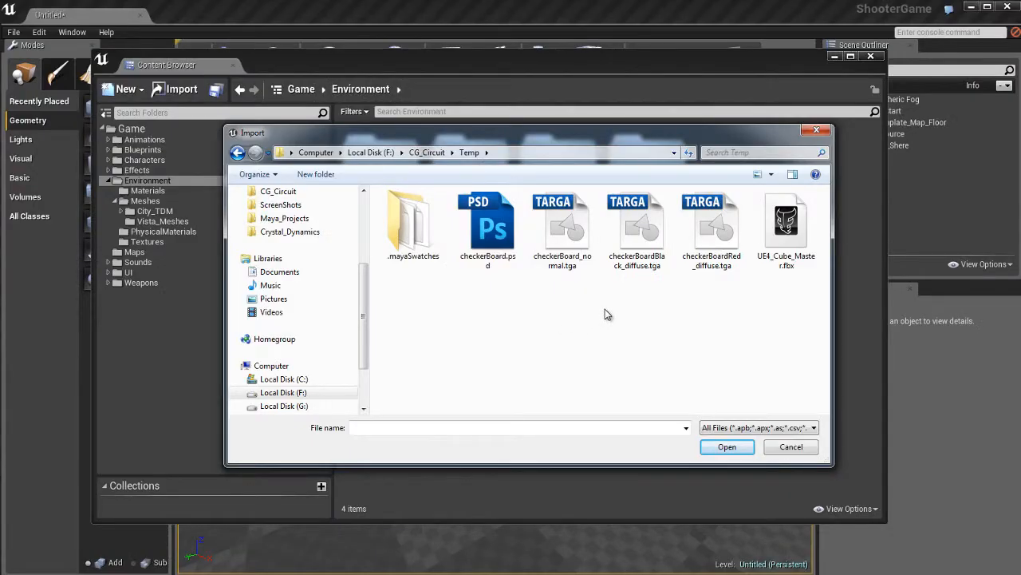
click(786, 236)
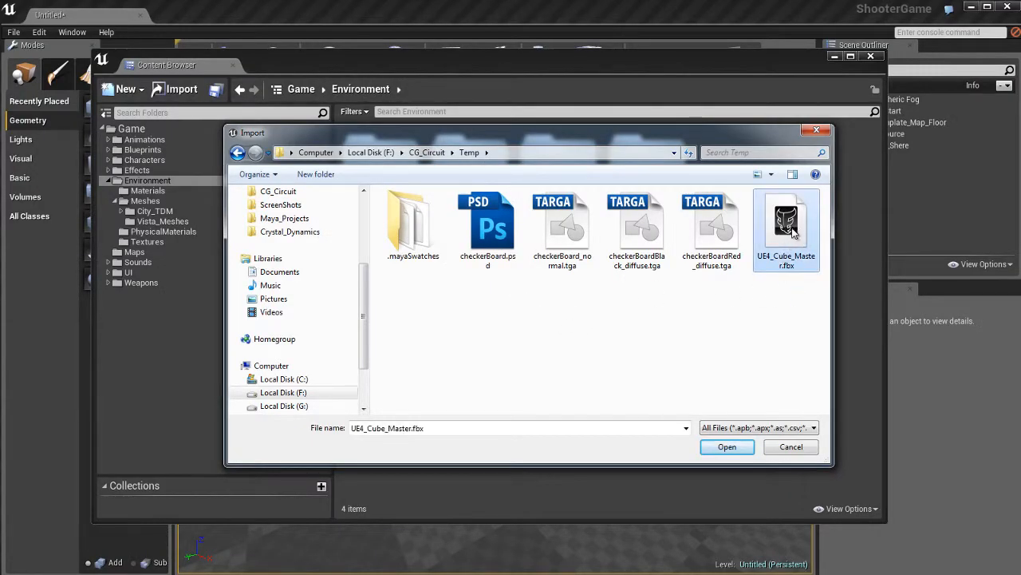
click(725, 448)
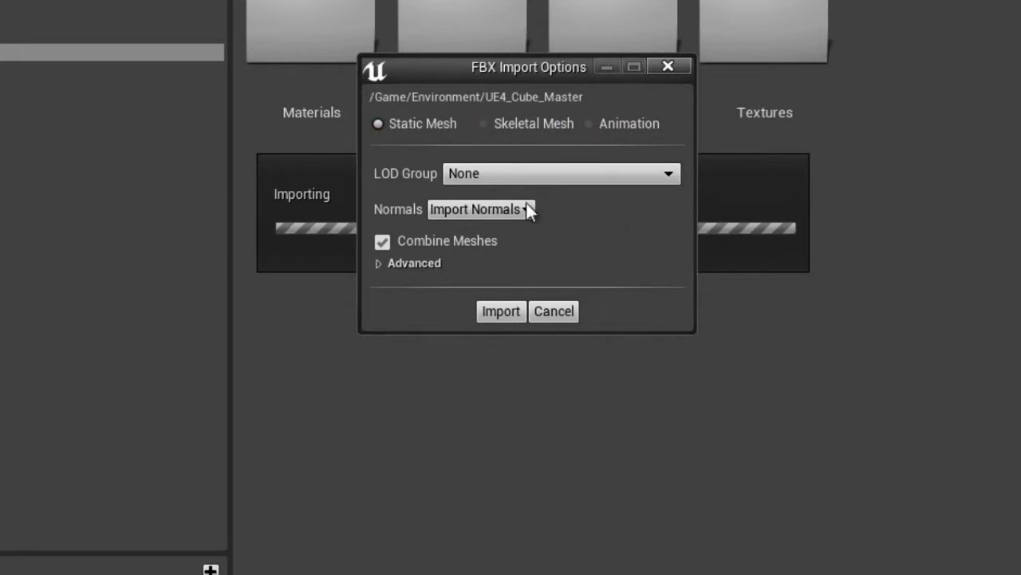
- Show the advanced FBX options, keep LOD Group at None, and import UE4_Cube_Master as a static mesh
click(415, 263)
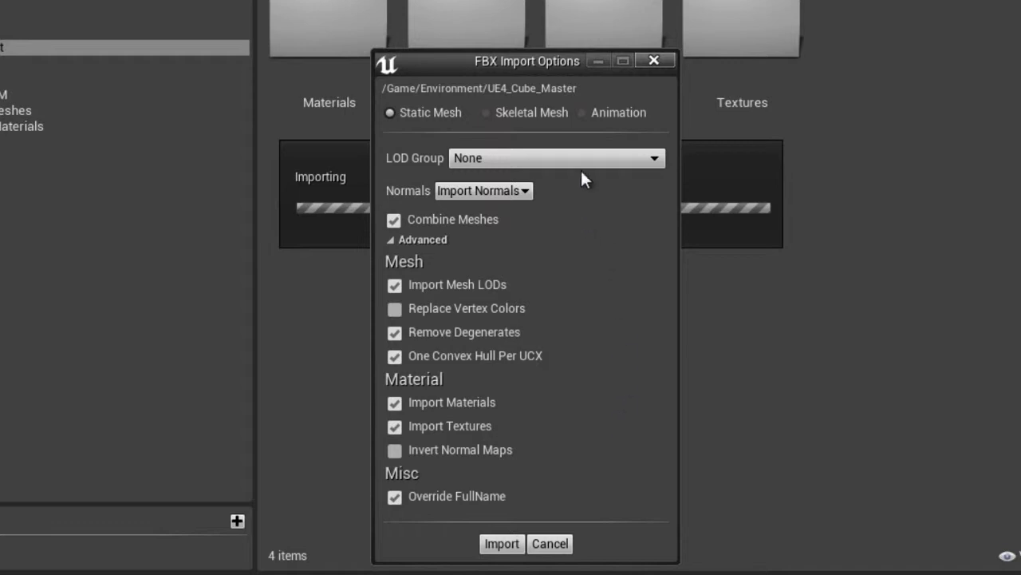
click(626, 160)
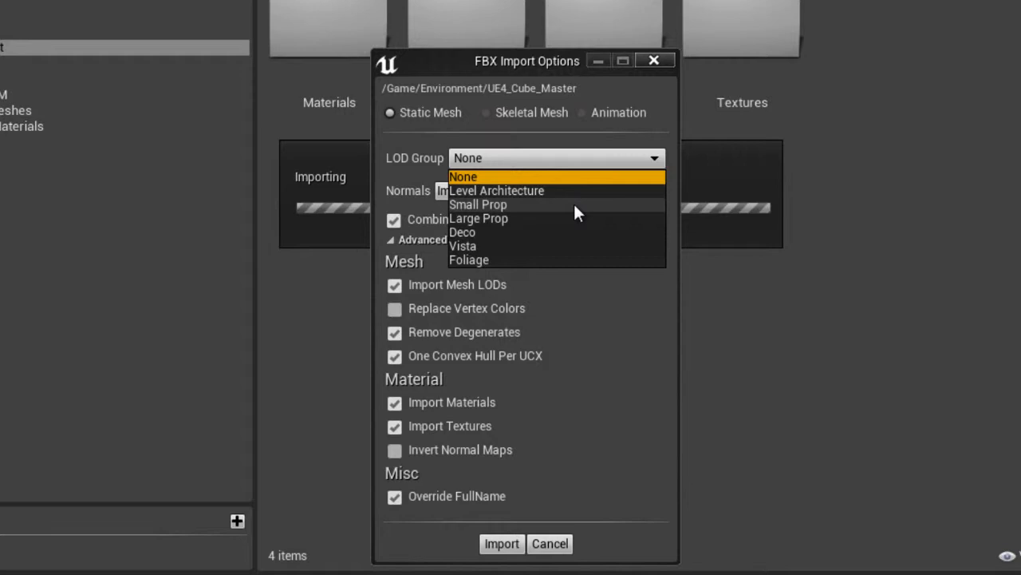
click(581, 162)
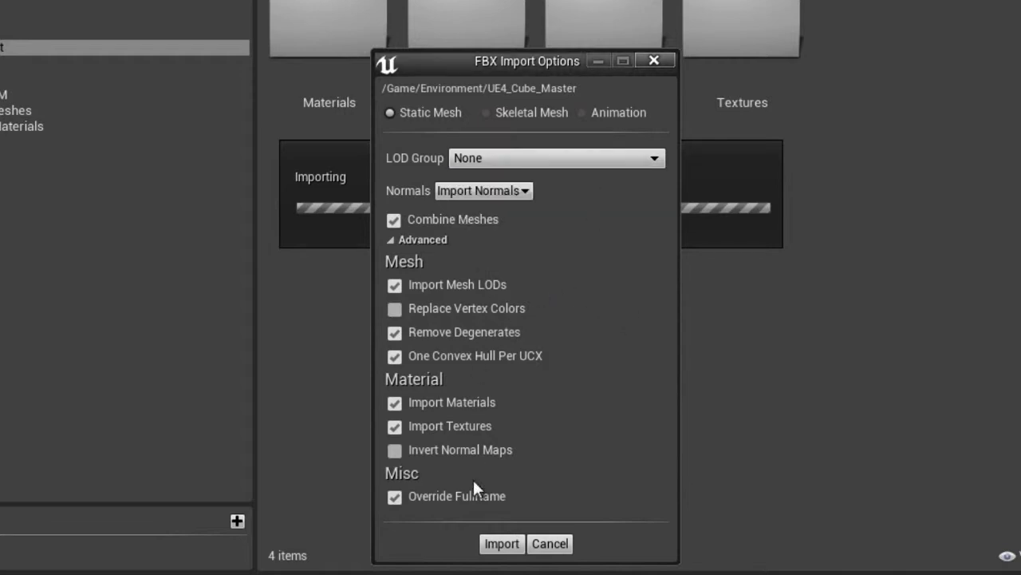
click(501, 544)
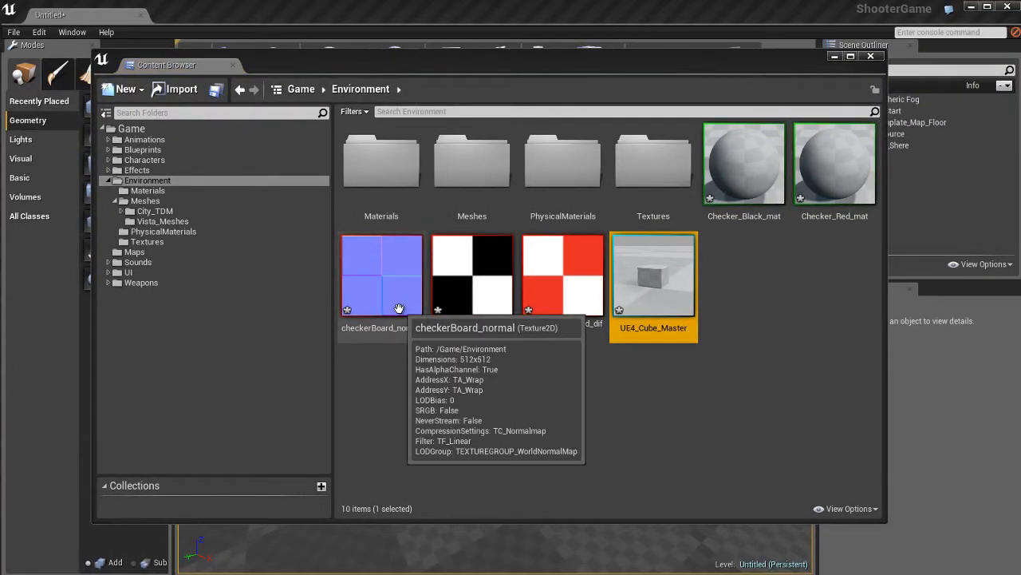
- Inspect the imported checkerboard textures, the Checker_Black_mat material and the UE4_Cube_Master mesh in the Environment folder
click(399, 310)
click(483, 303)
click(573, 318)
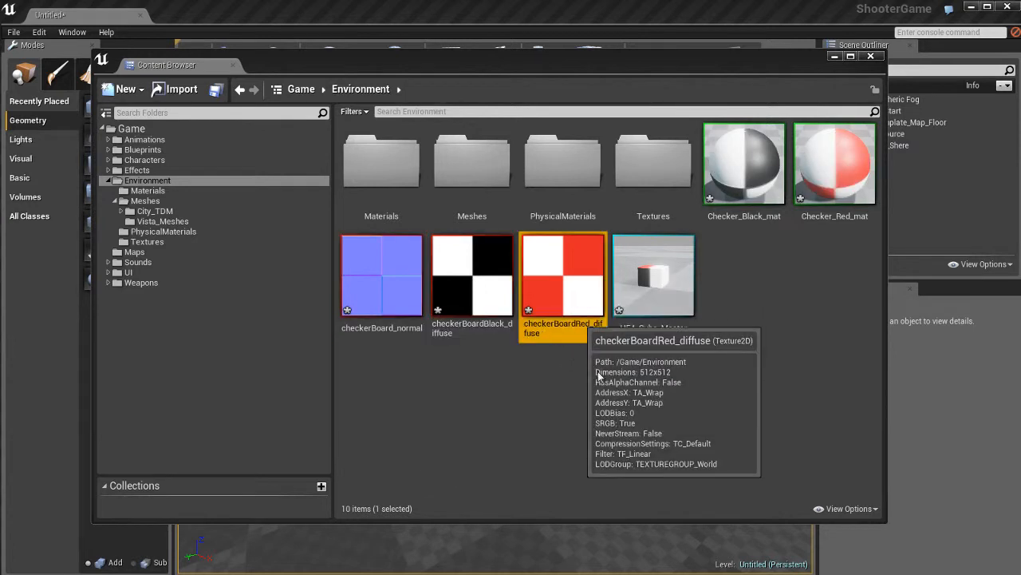
click(746, 172)
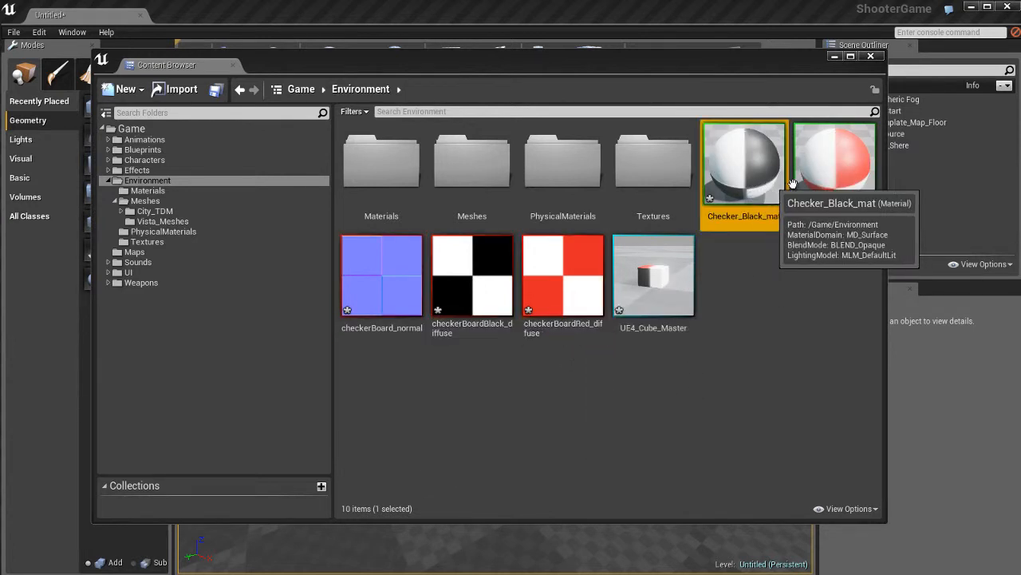
click(654, 305)
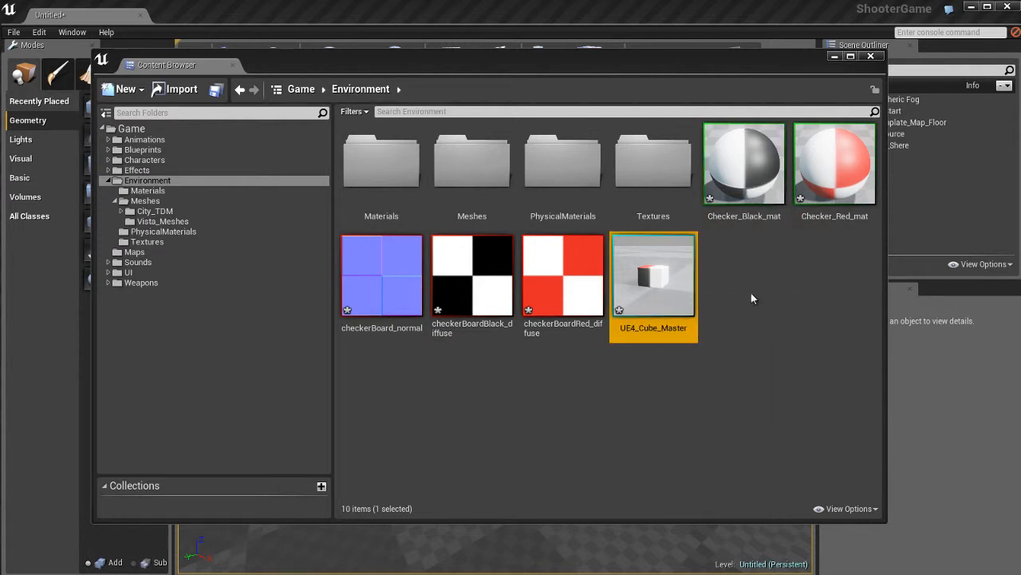
click(746, 172)
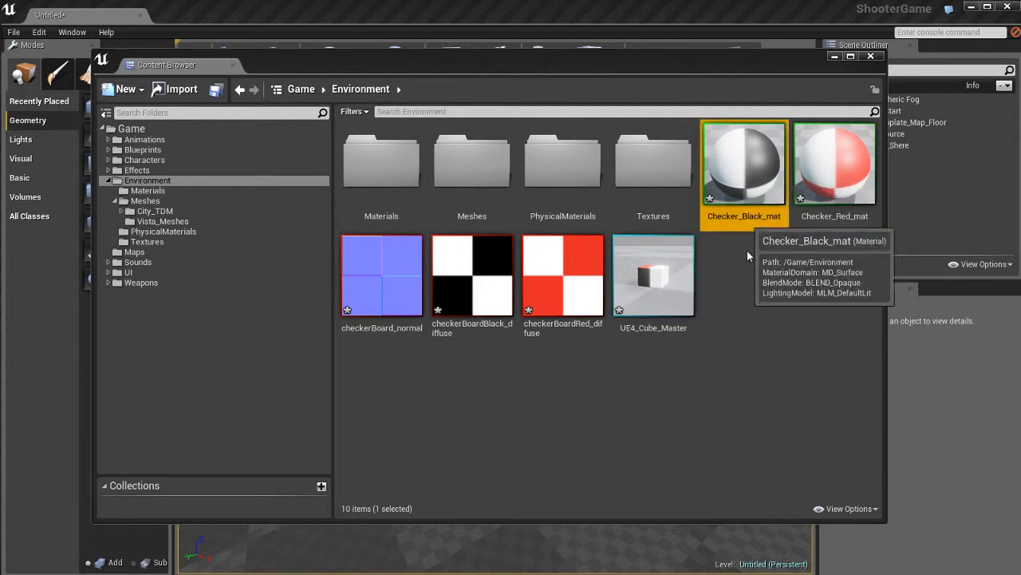
- Open the Checker_Black_mat material and turn off the grid in its preview pane
double_click(746, 171)
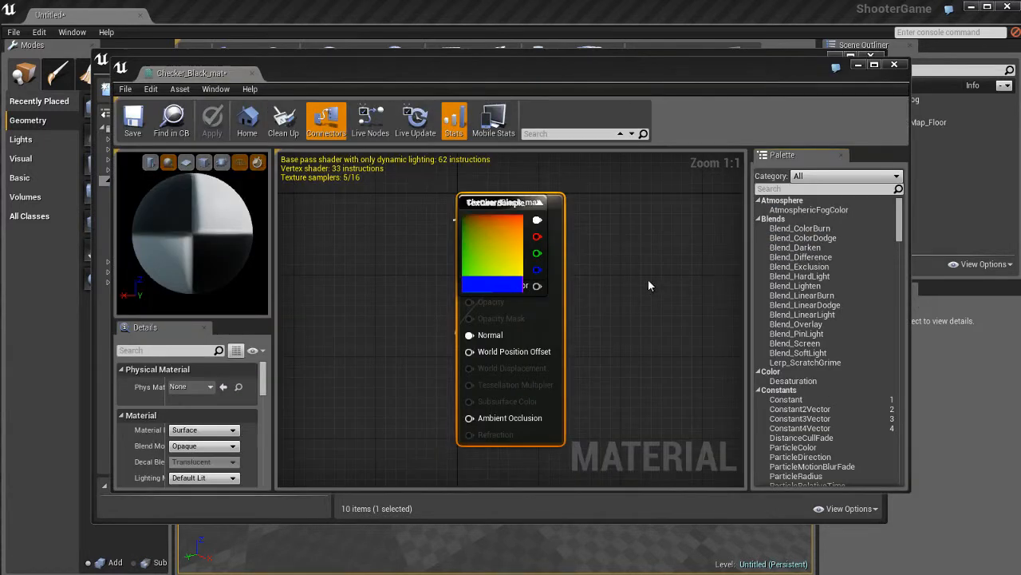
drag(238, 248, 200, 248)
scroll(204, 220, down, 5)
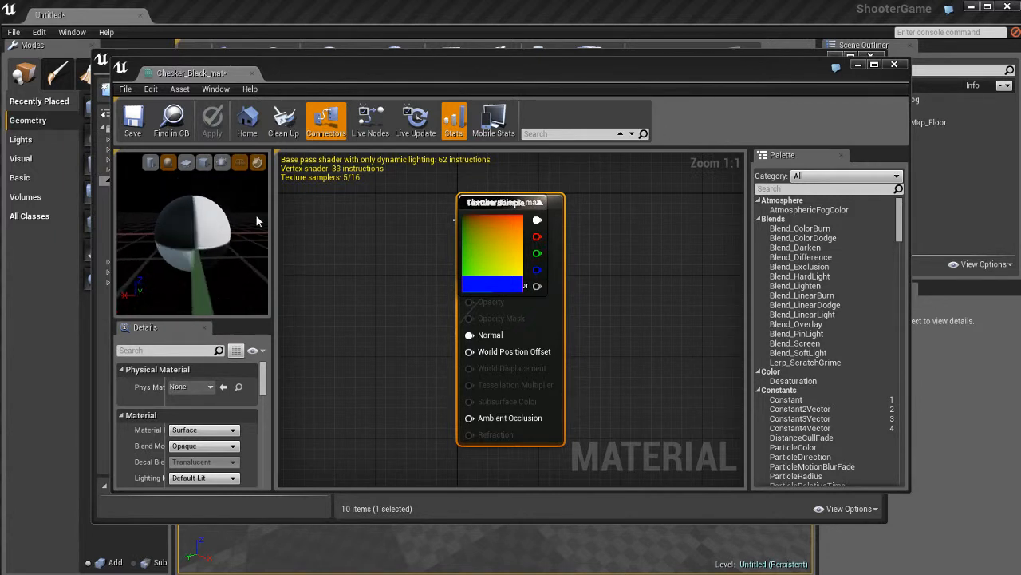
click(240, 164)
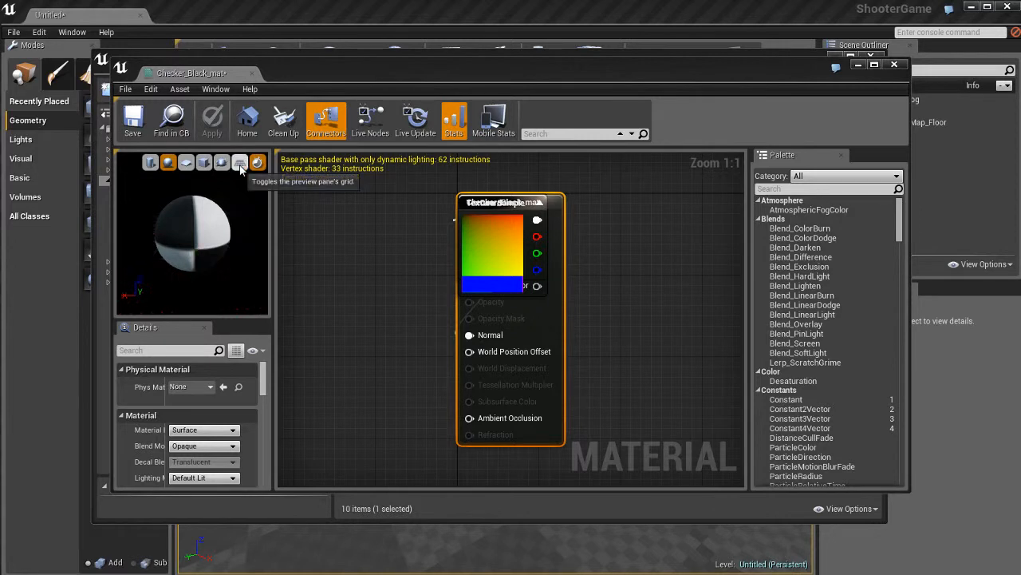
- Pull the two stacked TexCoord nodes away from the Checker_Black_mat node, placing one above the other
scroll(625, 344, down, 1)
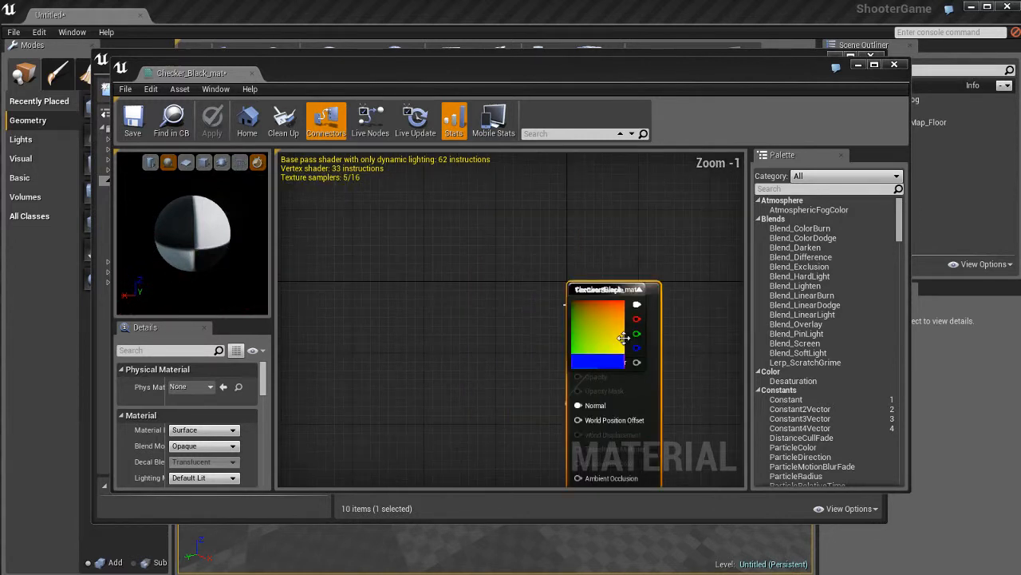
scroll(624, 343, up, 1)
right_drag(704, 376, 618, 307)
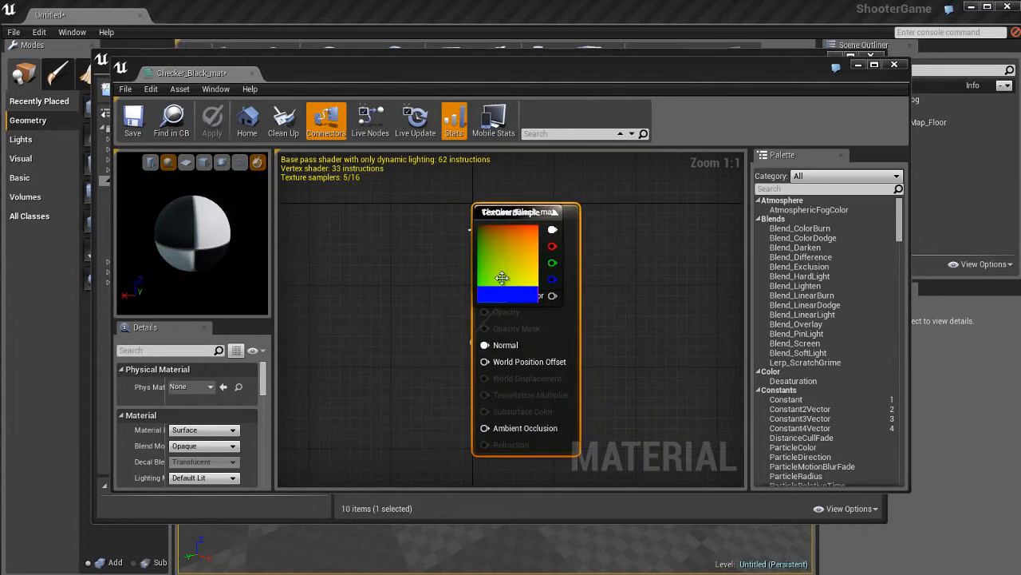
drag(524, 262, 285, 270)
drag(503, 244, 295, 368)
right_drag(431, 369, 523, 340)
scroll(511, 341, down, 2)
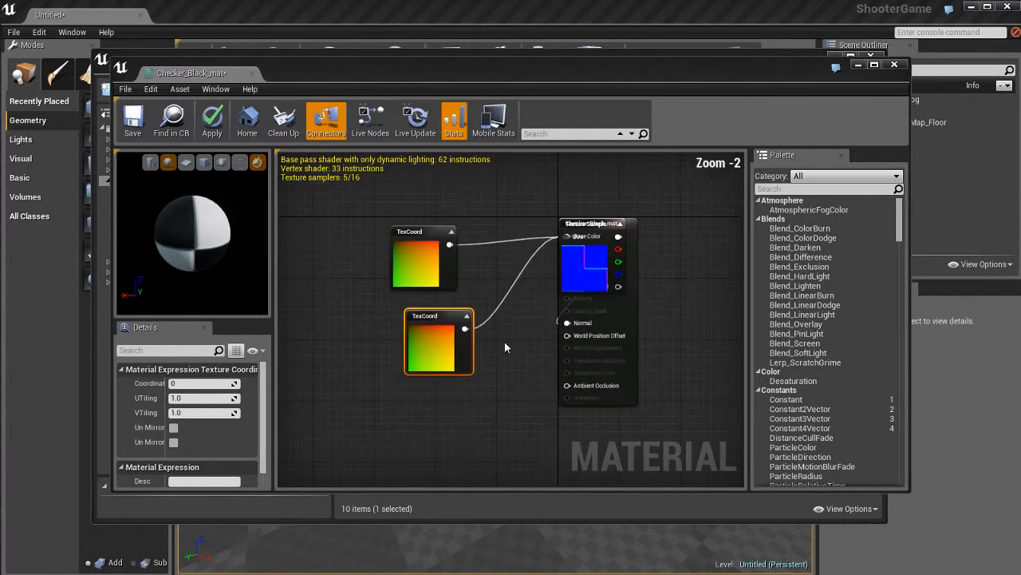
- Arrange both Texture Sample nodes between the material node and their TexCoord nodes, with the checker row above the normal map row
drag(575, 284, 486, 380)
drag(405, 273, 343, 378)
drag(421, 358, 335, 281)
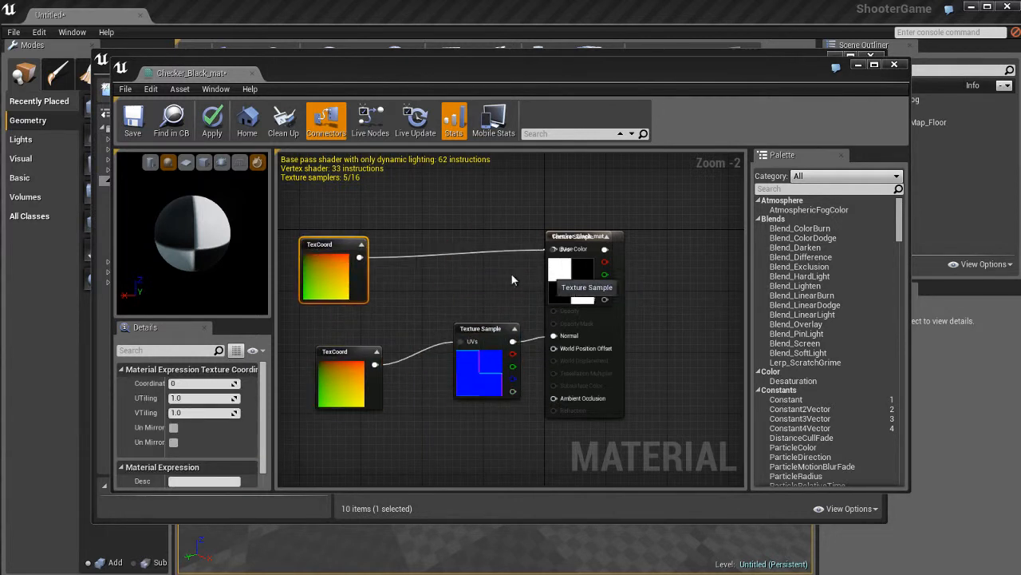
drag(578, 278, 486, 280)
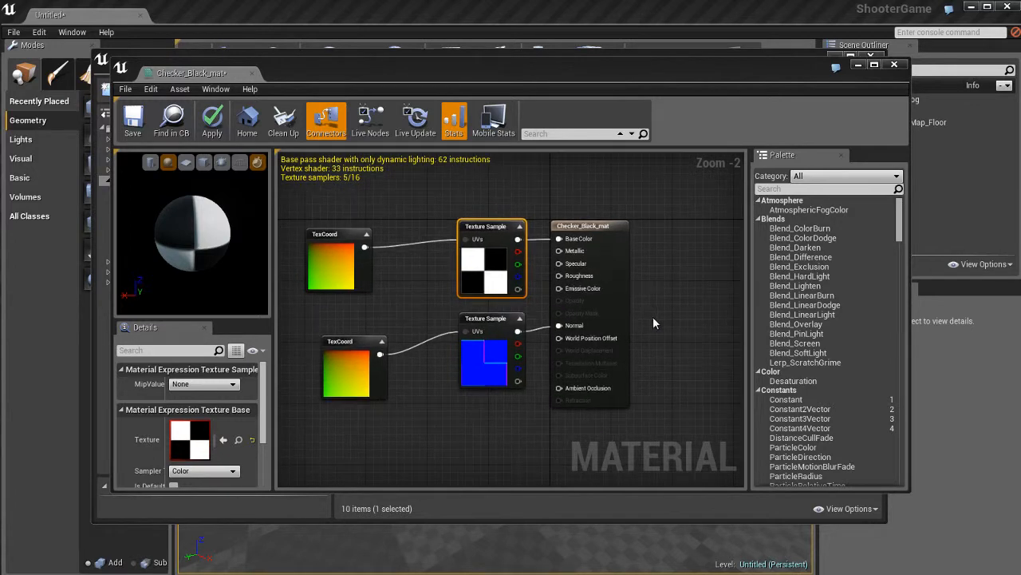
scroll(652, 316, up, 1)
mouse_move(564, 317)
right_down()
mouse_move(535, 319)
mouse_move(557, 313)
right_up()
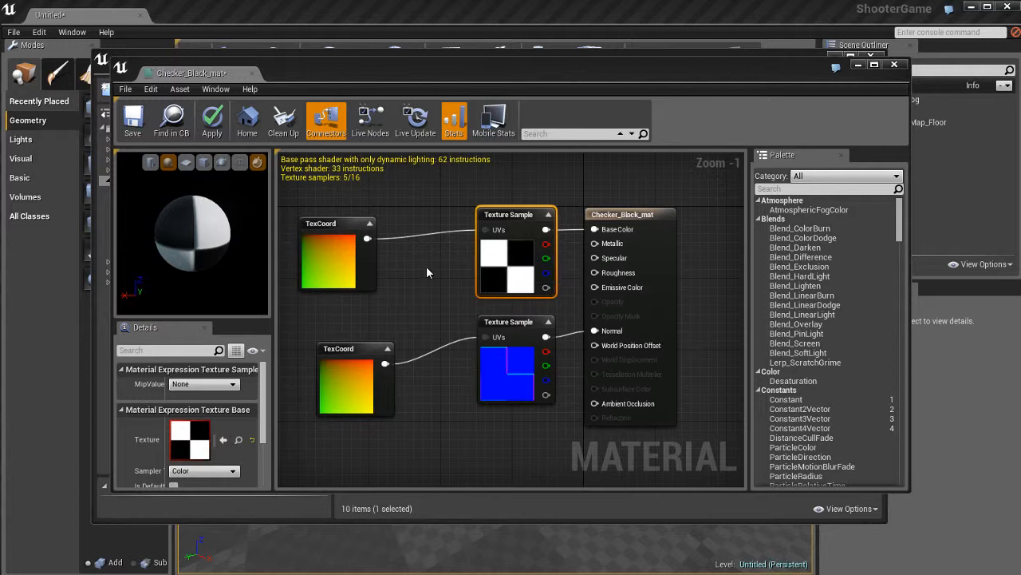
- Set UTiling and VTiling to 4 on the TexCoord node feeding the black checker Texture Sample
click(339, 266)
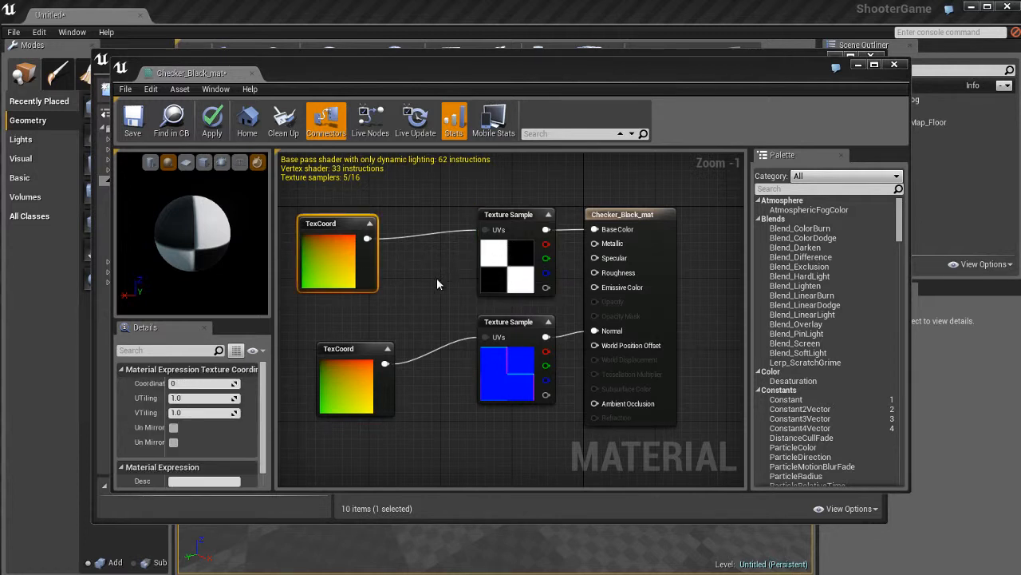
click(513, 370)
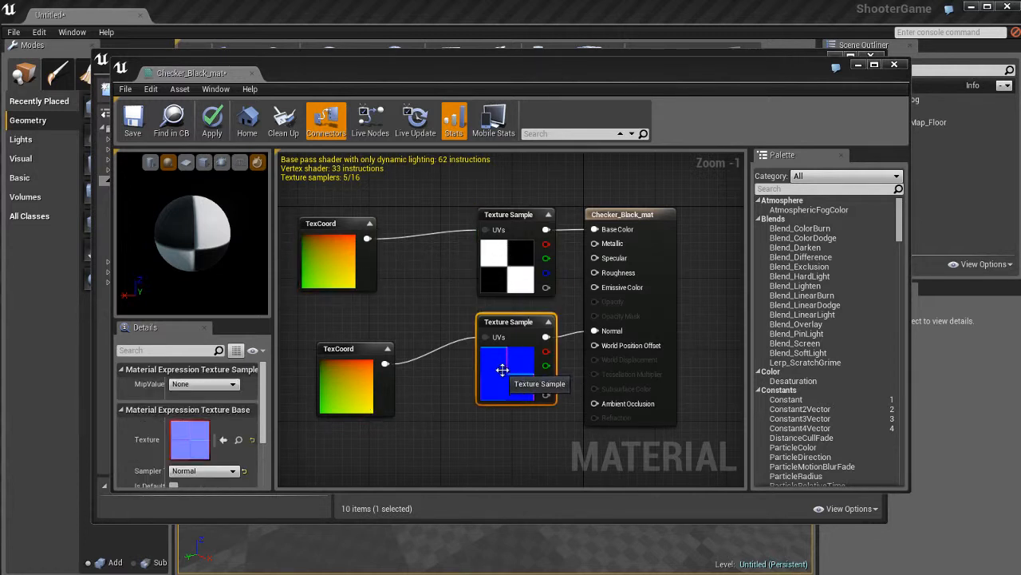
click(344, 270)
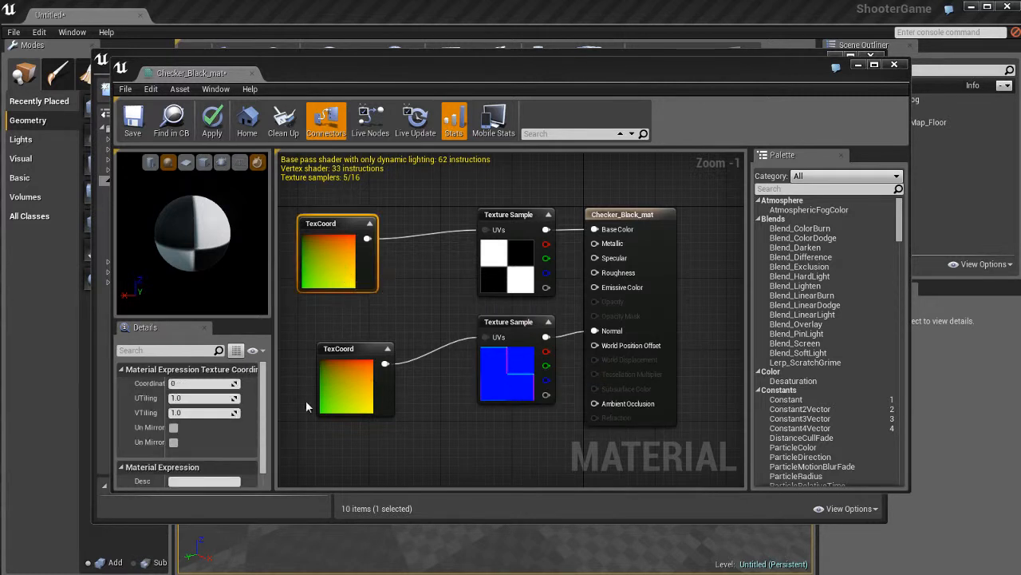
click(200, 398)
text(4)
key(Tab)
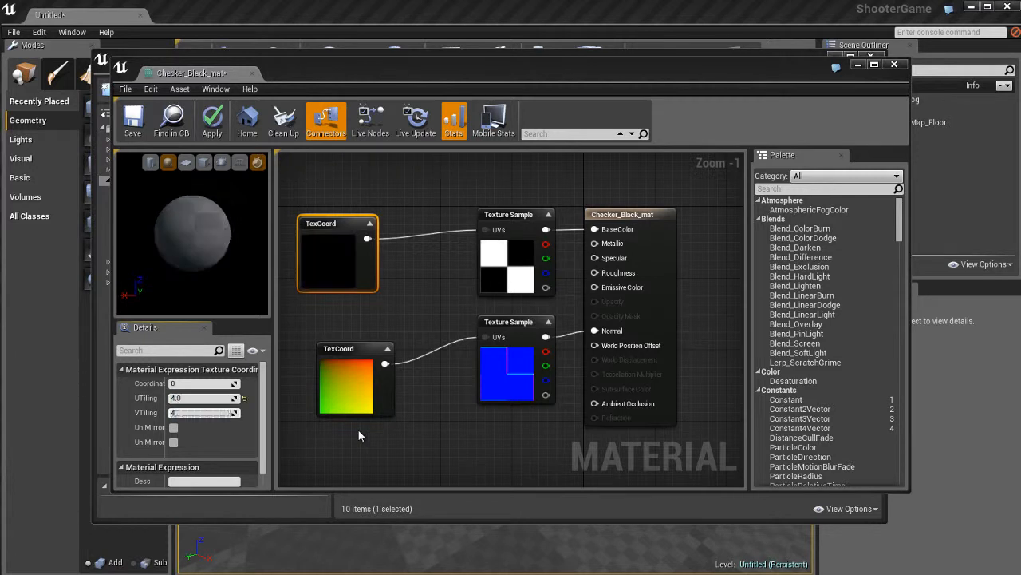
text(4)
key(Return)
- Set UTiling and VTiling to 4 on the TexCoord node feeding the normal map Texture Sample
click(368, 387)
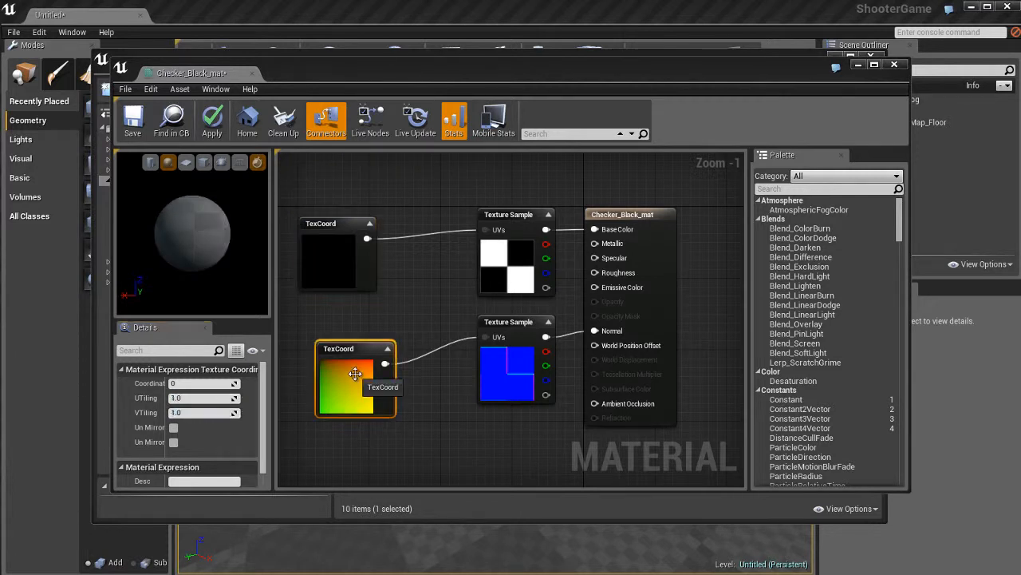
click(206, 399)
text(4)
key(Tab)
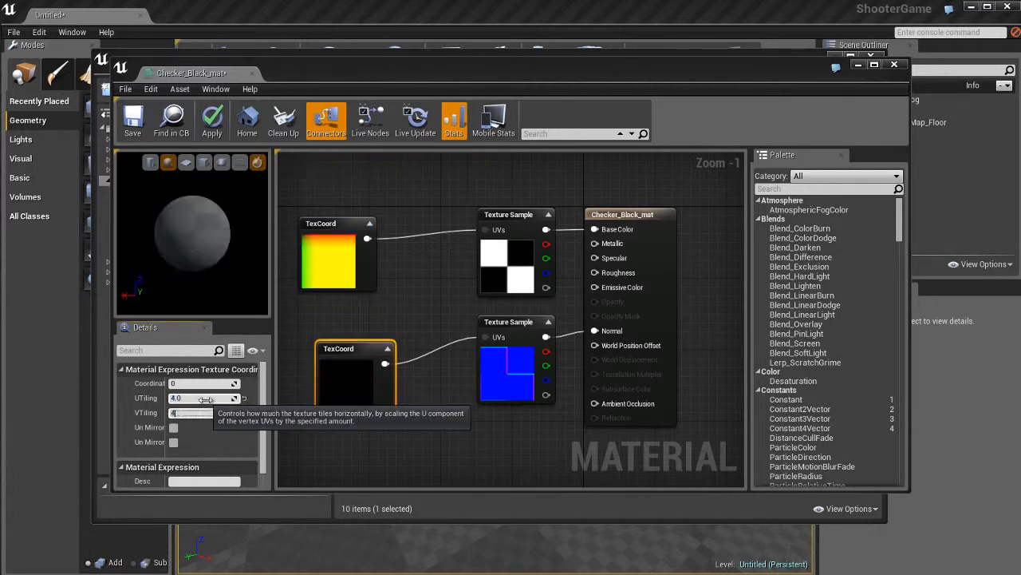
text(4)
key(Return)
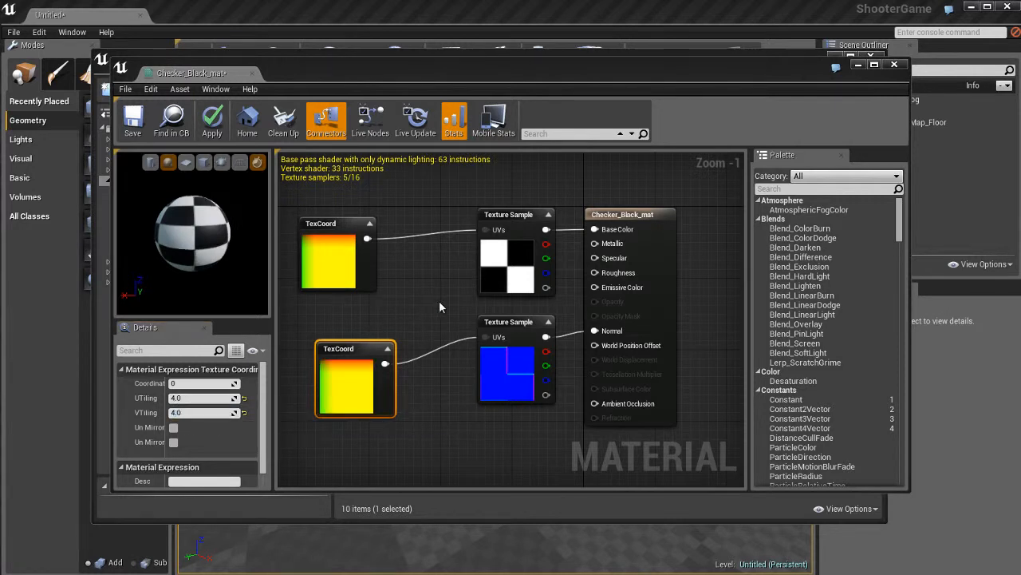
- Apply the changes to Checker_Black_mat and close its material editor
click(439, 303)
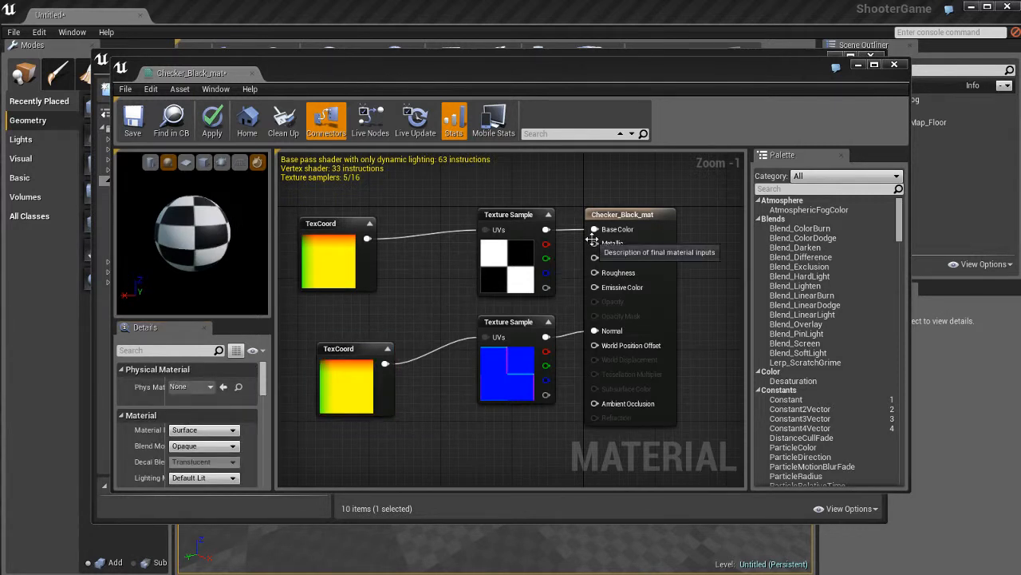
click(211, 121)
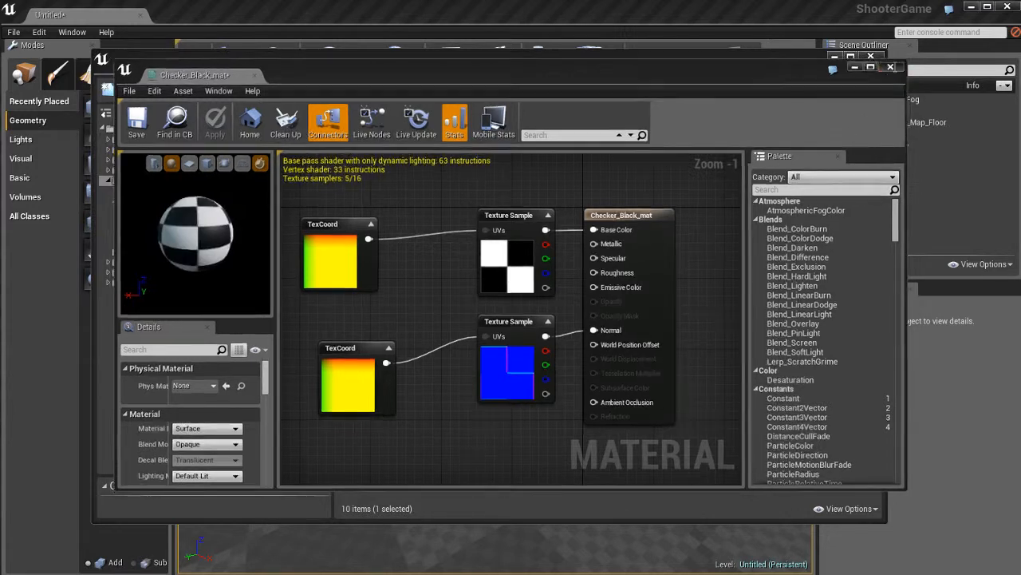
click(894, 63)
- Open the Checker_Red_mat material and space out its TexCoord, Texture Sample and material nodes in one aligned row
double_click(830, 165)
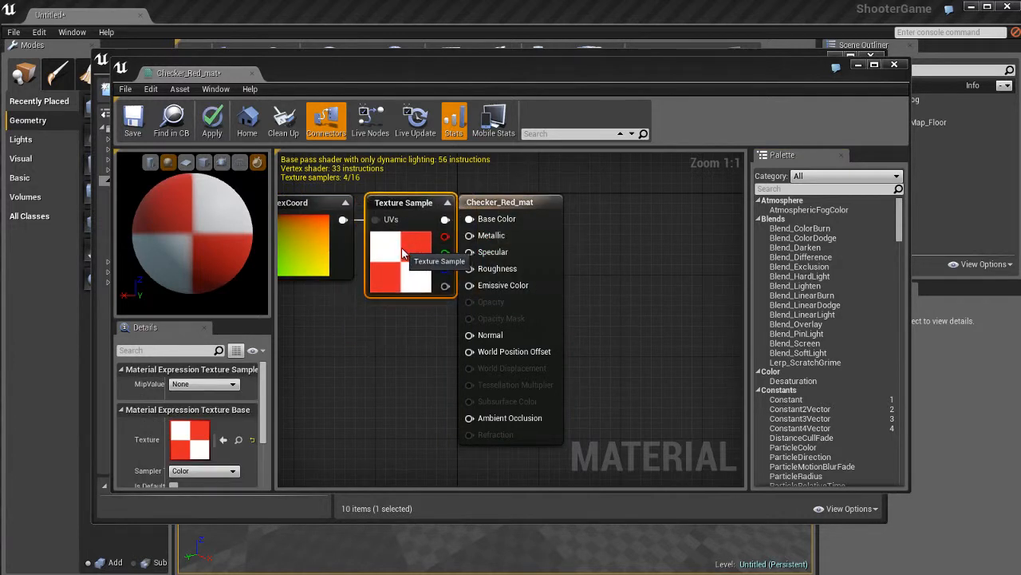
right_drag(356, 332, 423, 407)
scroll(423, 340, down, 2)
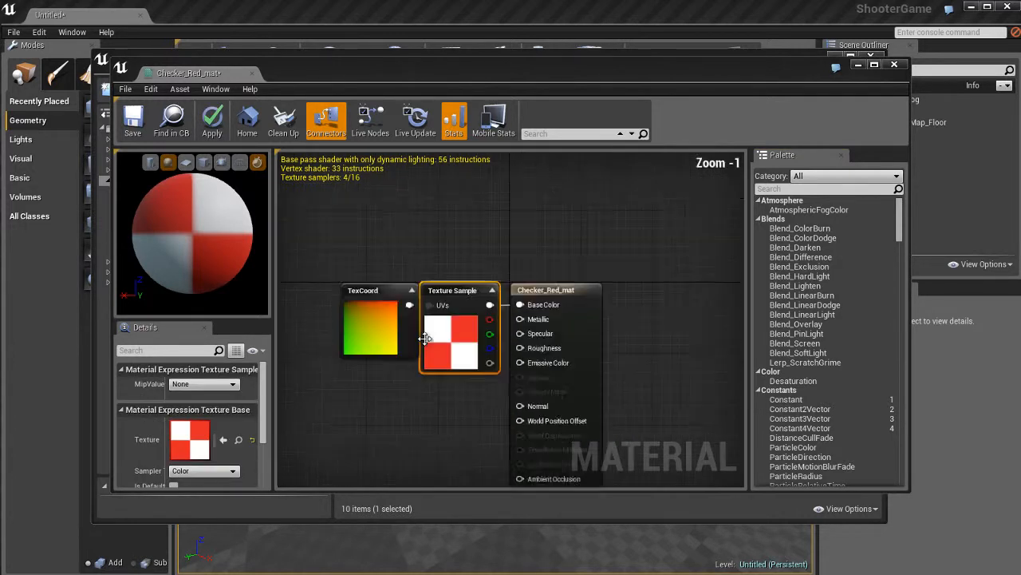
drag(376, 331, 322, 330)
drag(435, 327, 412, 327)
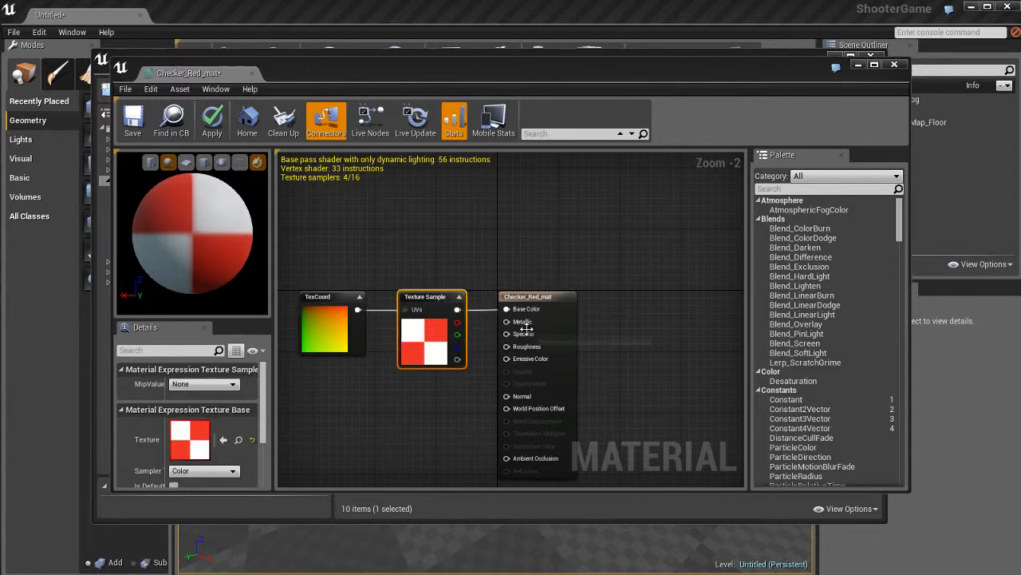
right_drag(443, 389, 461, 299)
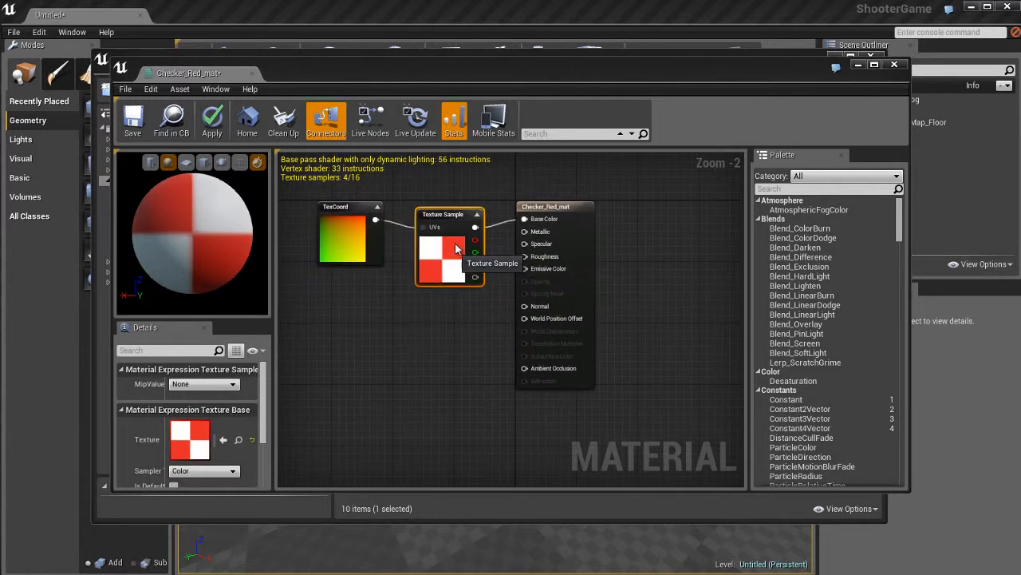
mouse_move(549, 287)
mouse_down()
mouse_move(584, 287)
mouse_move(561, 284)
mouse_up()
- Set UTiling and VTiling to 4 on the TexCoord node of Checker_Red_mat and apply the change
click(359, 239)
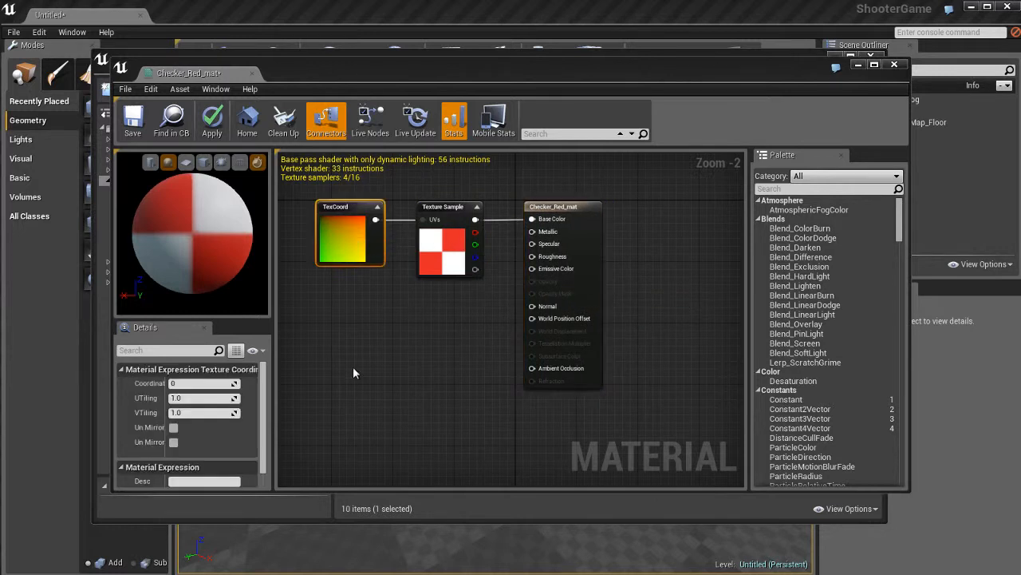
click(210, 399)
text(4)
key(Tab)
text(4)
key(Return)
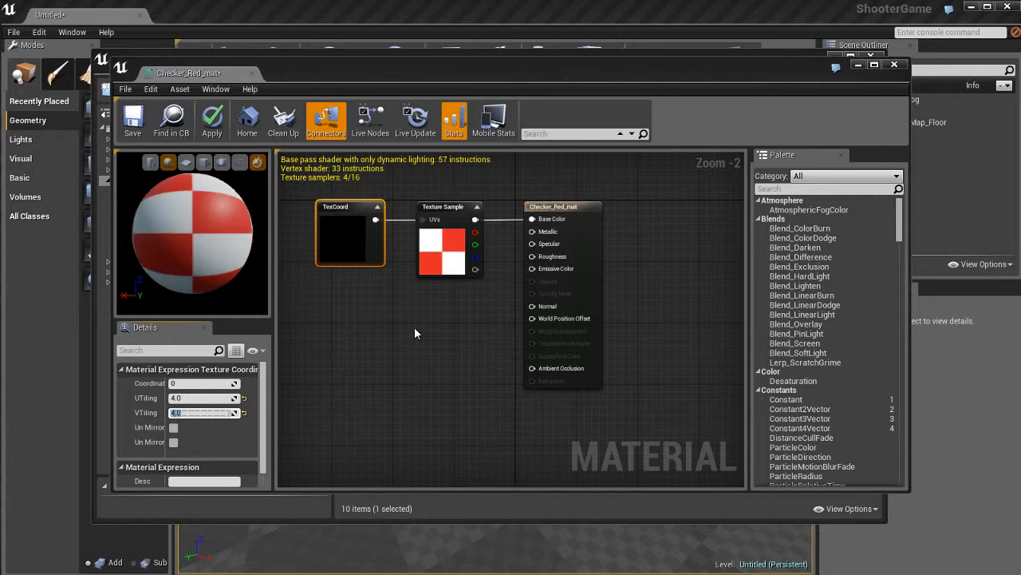
click(430, 333)
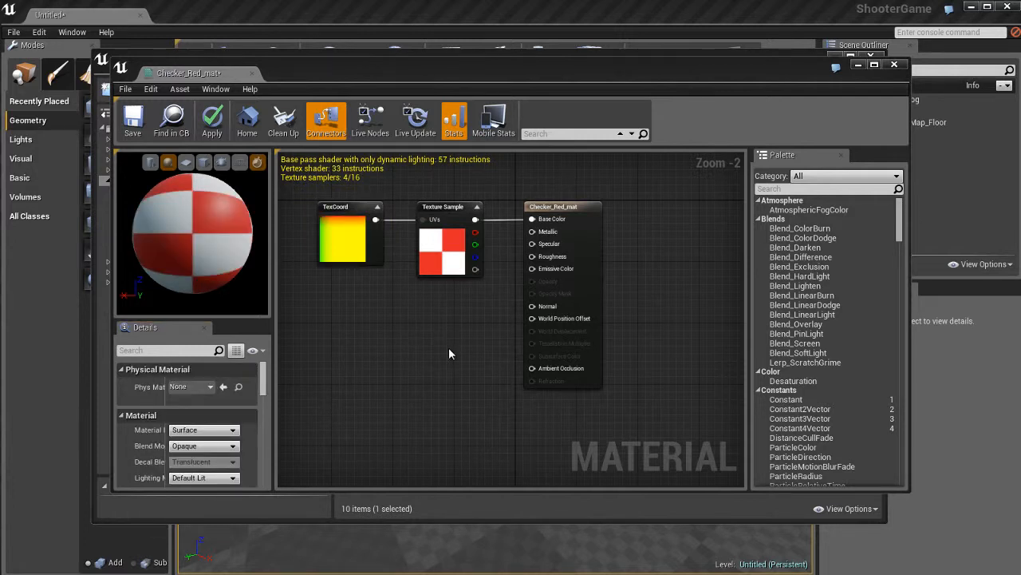
click(211, 119)
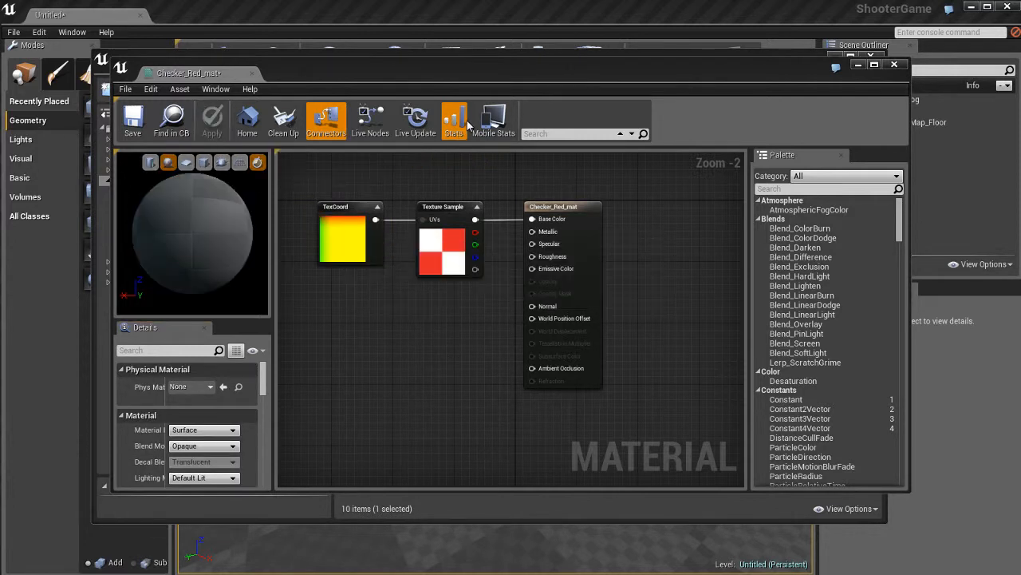
- Add the checkerBoard_normal texture to the Checker_Red_mat graph and connect its Texture Sample to the Normal input
drag(368, 71, 583, 98)
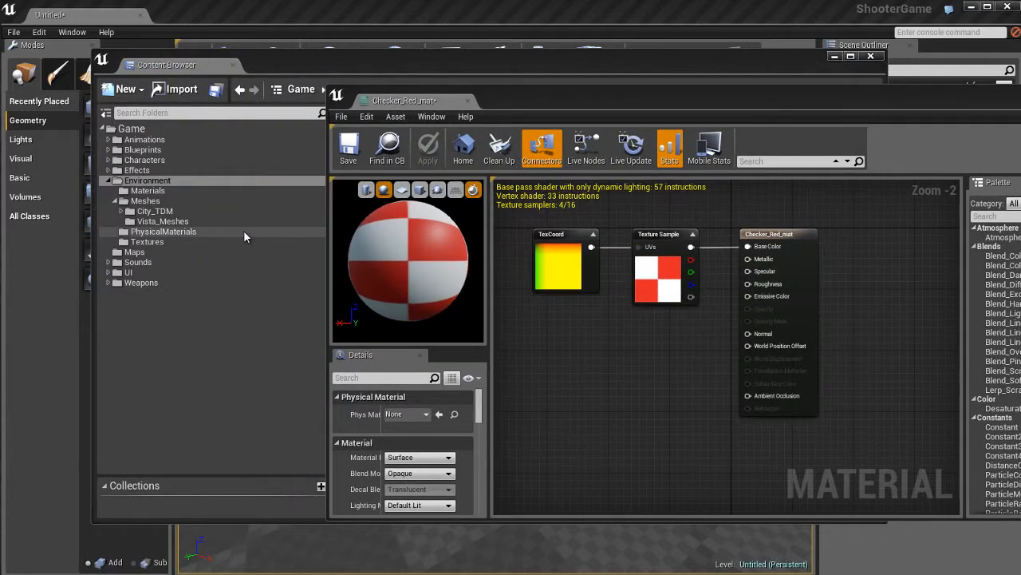
click(244, 232)
drag(544, 64, 388, 71)
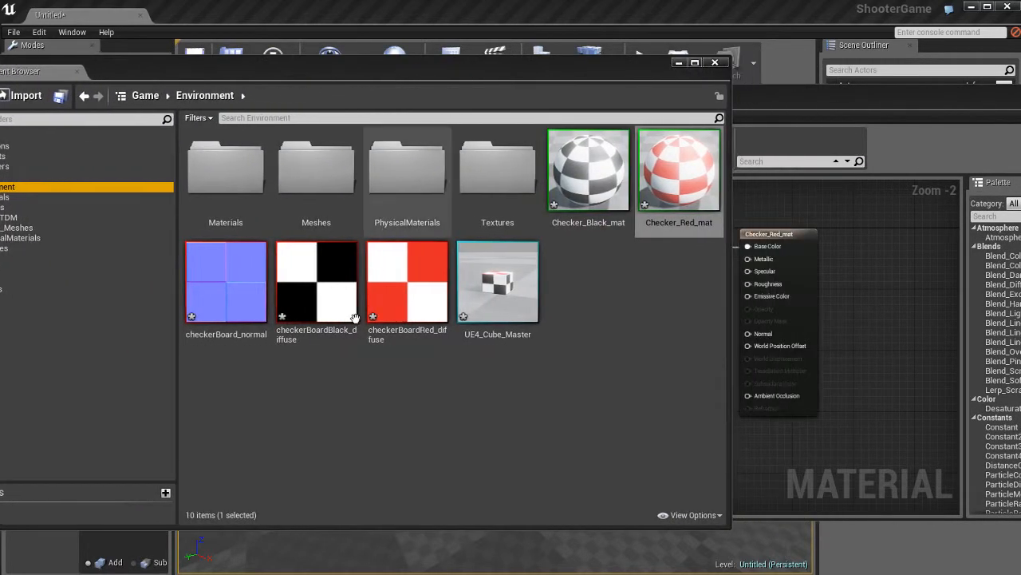
click(243, 285)
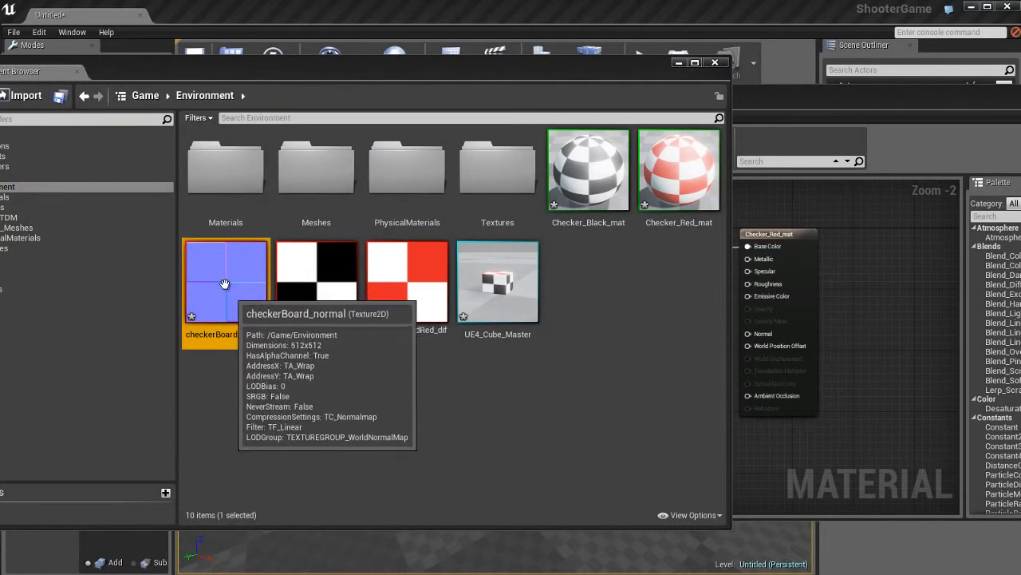
drag(226, 283, 878, 391)
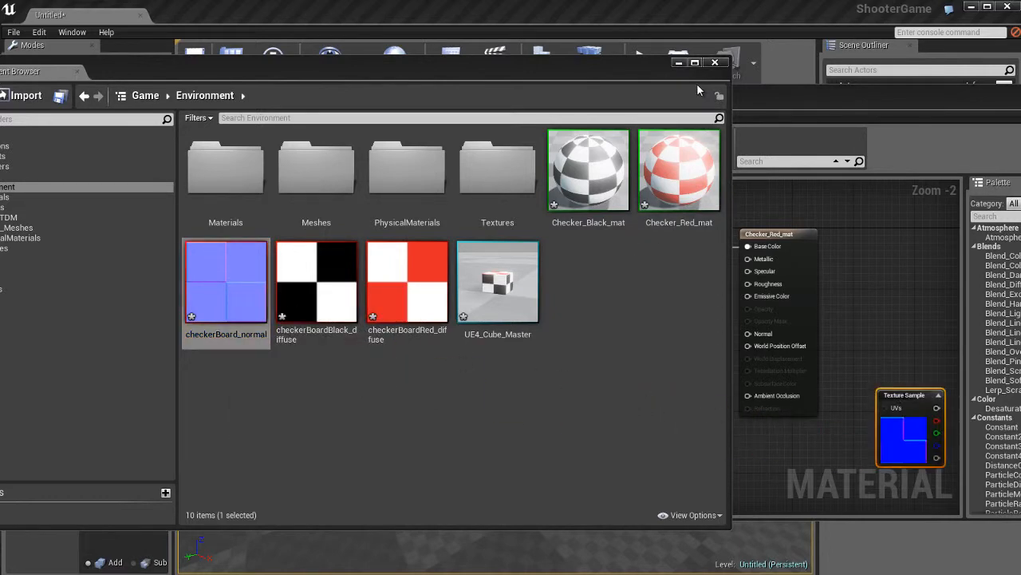
drag(788, 99, 696, 93)
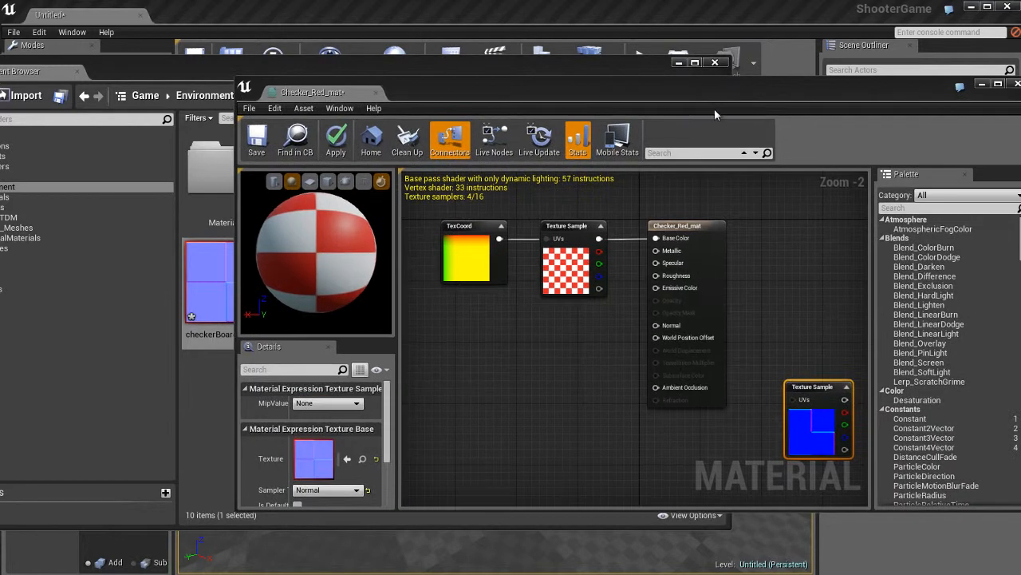
drag(814, 421, 656, 325)
- Duplicate the TexCoord node below the original and connect the copy to the UVs of the normal map Texture Sample
click(474, 271)
key(ctrl+c)
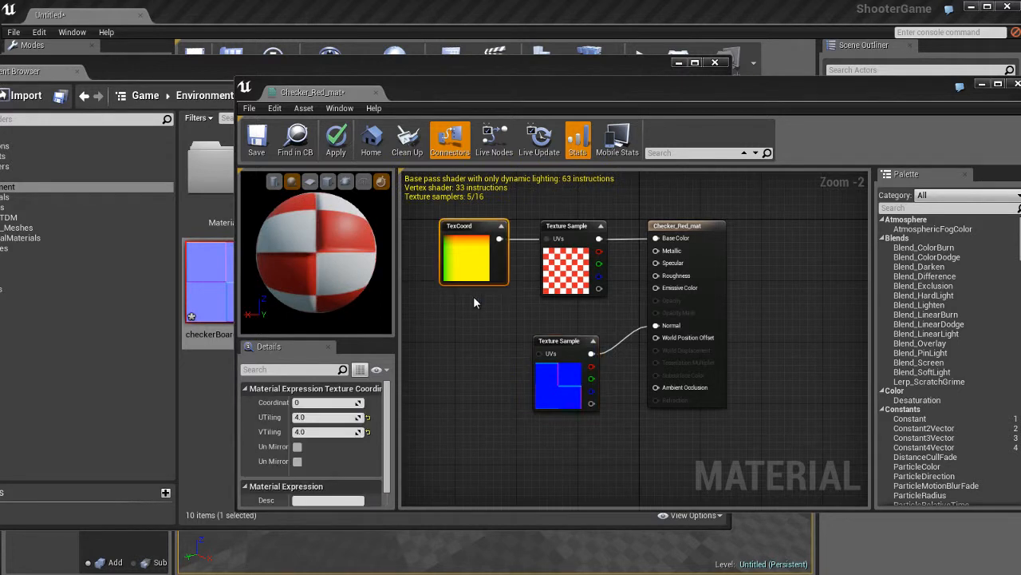
key(ctrl+v)
drag(489, 327, 461, 377)
drag(492, 361, 546, 360)
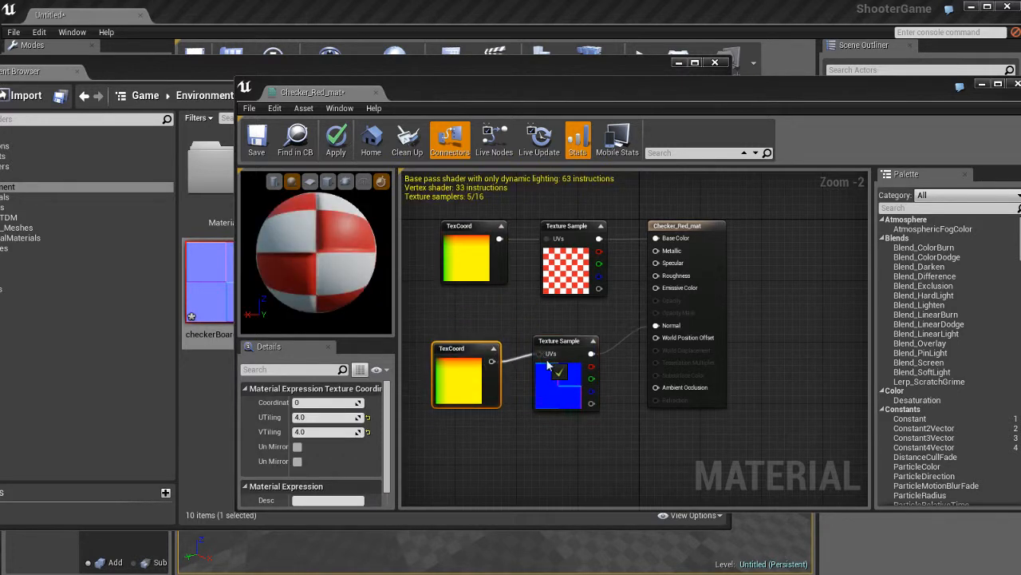
- Check the Checker_Red_mat preview sphere, apply the material changes and close its editor
click(589, 435)
drag(362, 288, 454, 311)
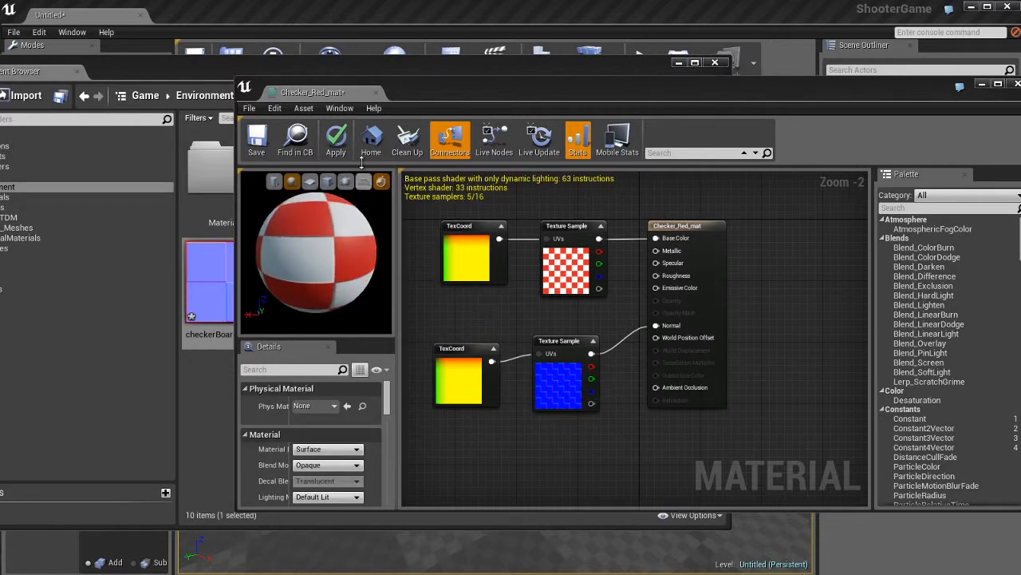
click(336, 140)
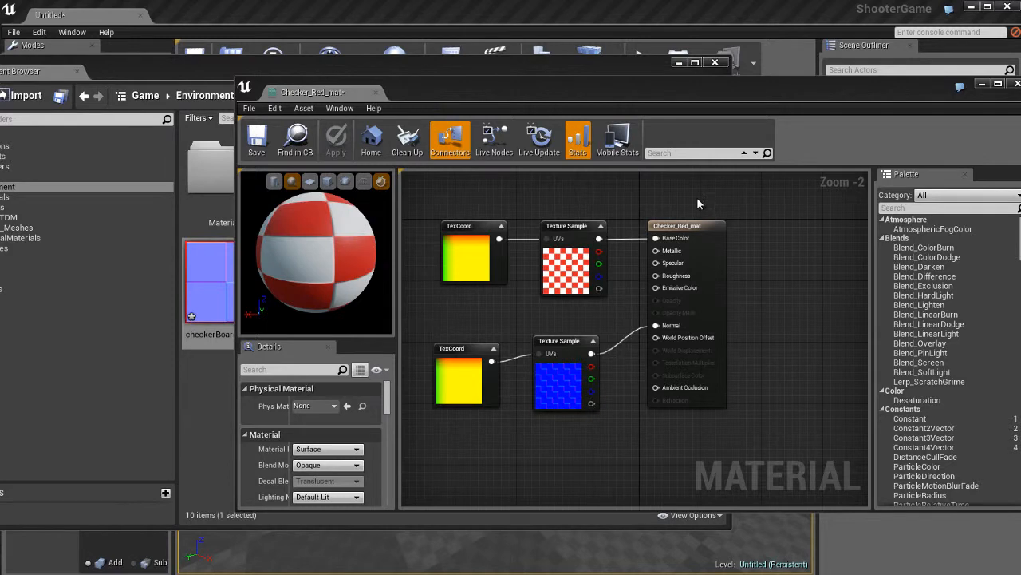
click(1018, 84)
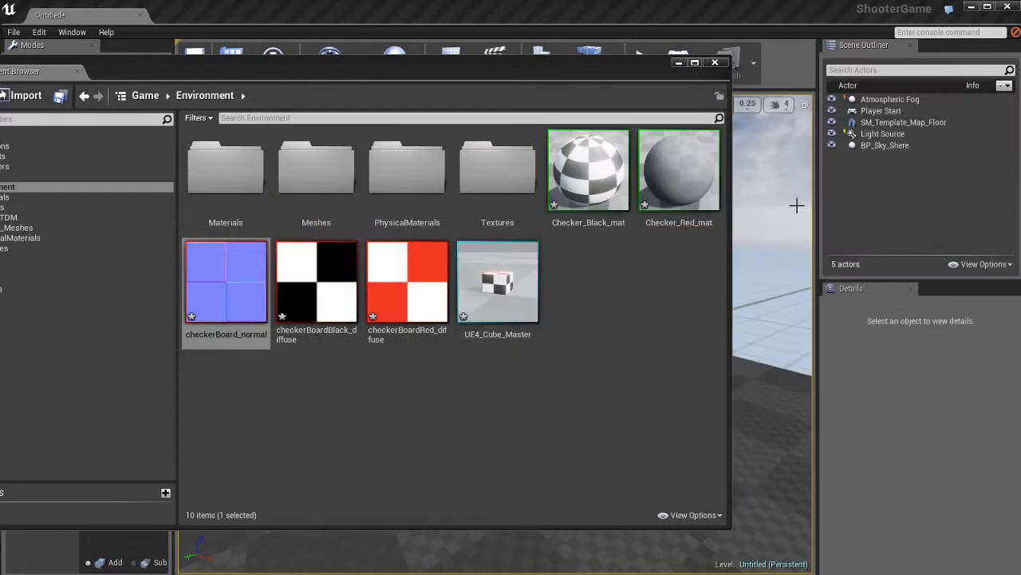
- Open the UE4_Cube_Master static mesh from the Environment folder in its mesh editor
drag(357, 66, 567, 81)
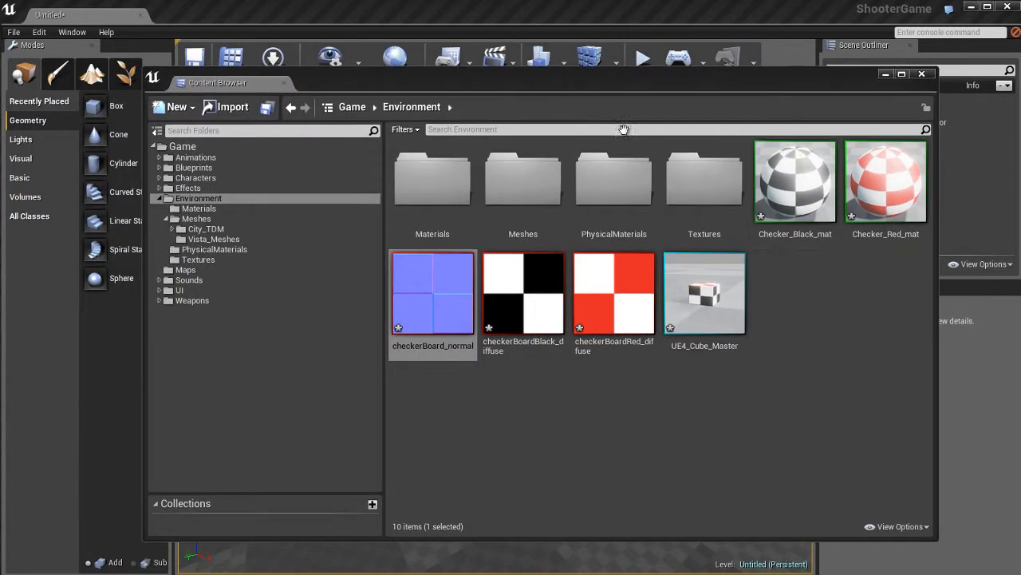
click(696, 294)
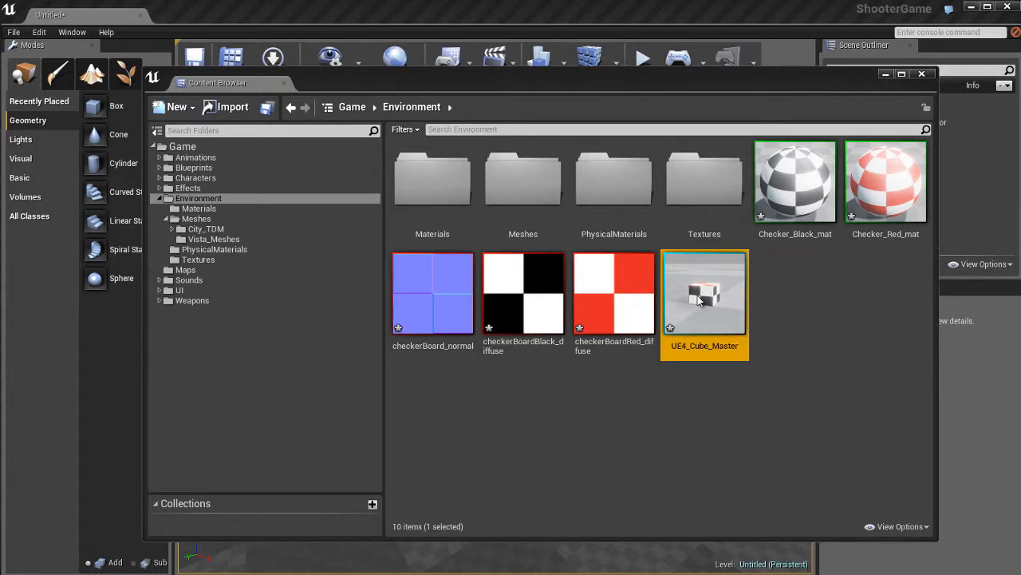
double_click(696, 294)
drag(657, 106, 588, 89)
- Examine the cube mesh from several angles and distances, watching how its LOD and triangle count change with distance
right_drag(539, 280, 545, 281)
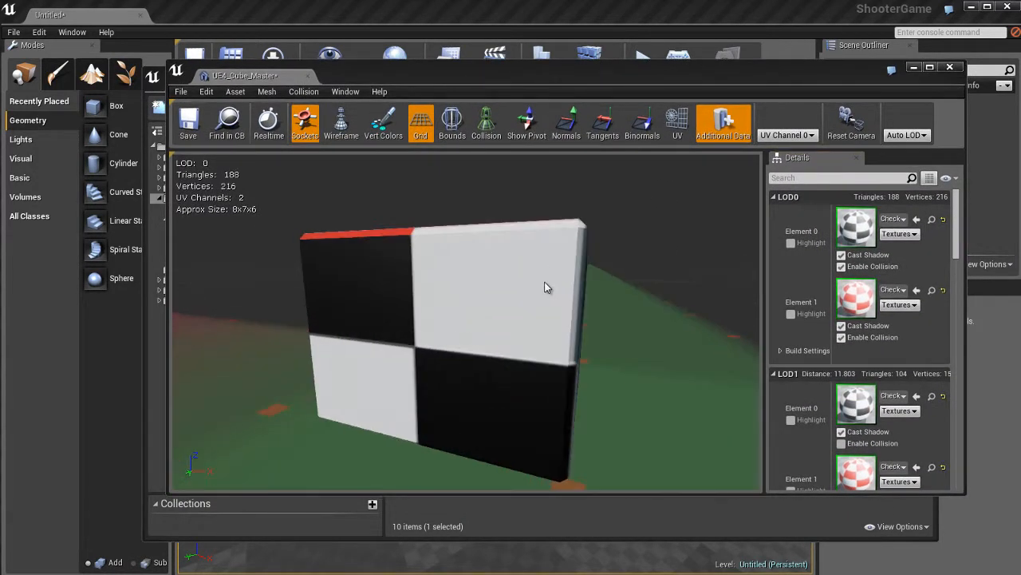
drag(544, 282, 516, 291)
scroll(556, 275, down, 5)
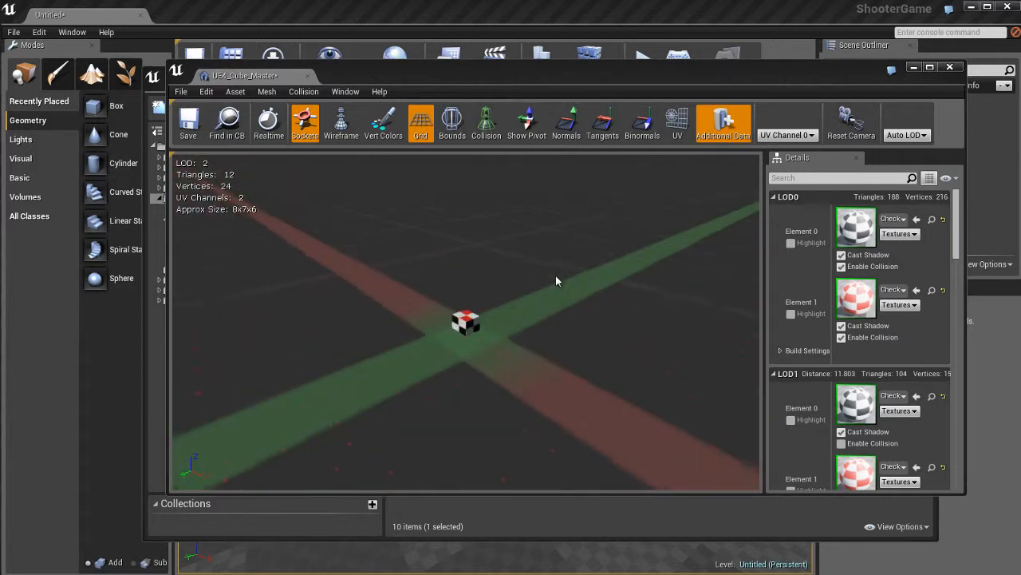
scroll(555, 275, up, 5)
scroll(556, 276, down, 5)
drag(518, 304, 516, 312)
scroll(466, 321, down, 5)
scroll(678, 319, up, 6)
scroll(634, 319, down, 4)
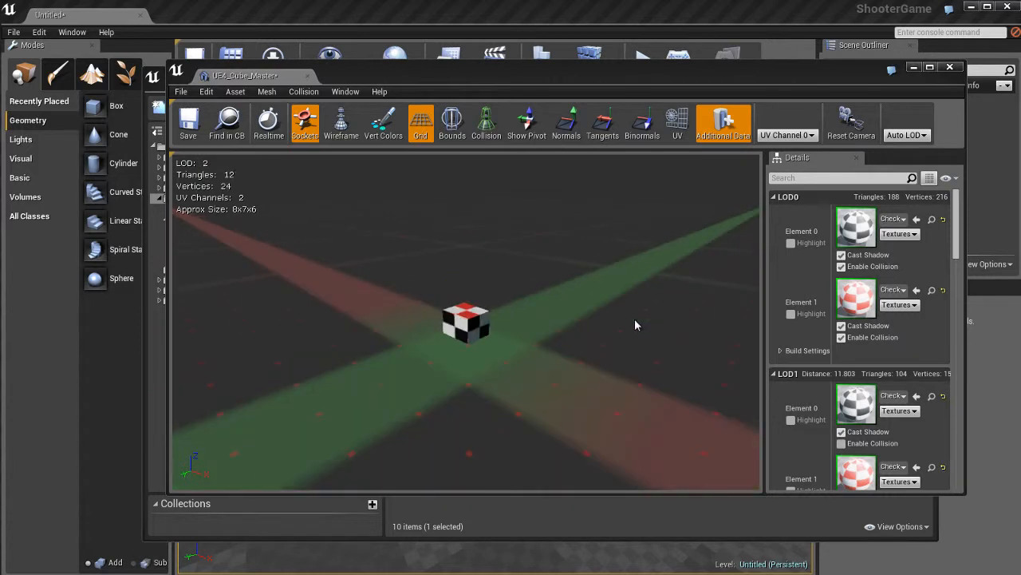
scroll(646, 319, up, 3)
drag(533, 327, 474, 343)
scroll(512, 342, up, 5)
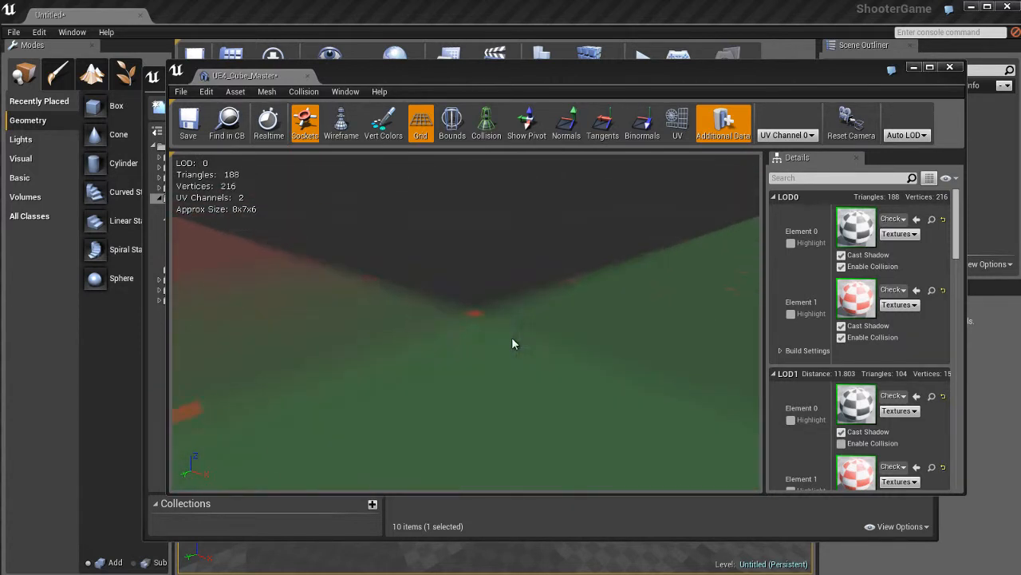
scroll(511, 342, down, 5)
drag(513, 343, 563, 348)
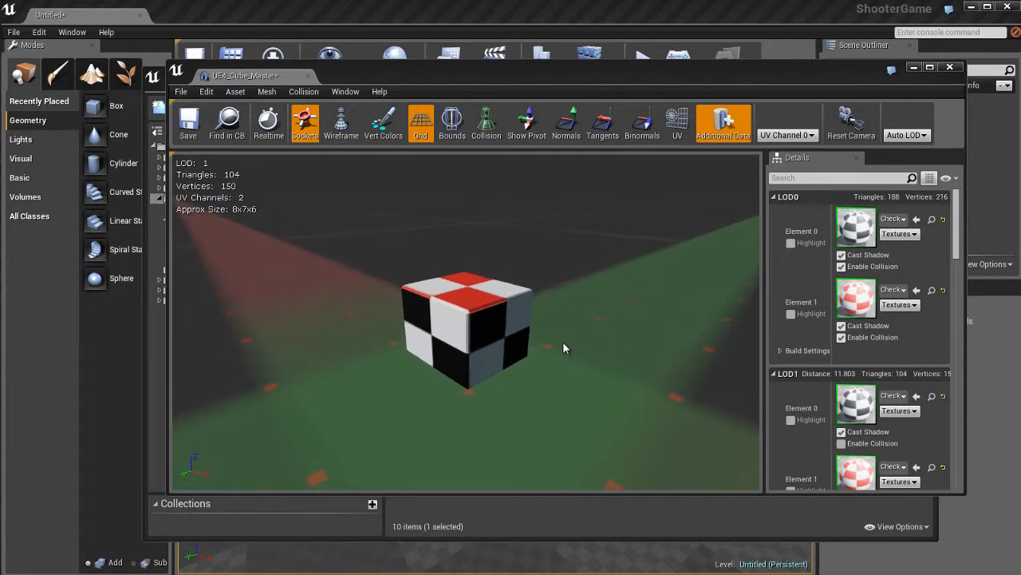
scroll(553, 344, down, 5)
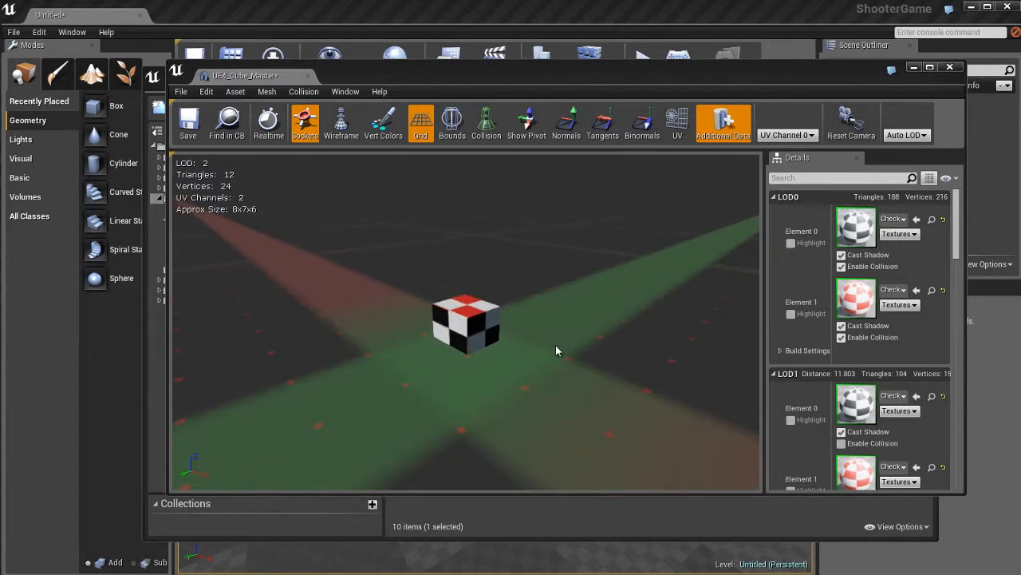
scroll(498, 342, up, 10)
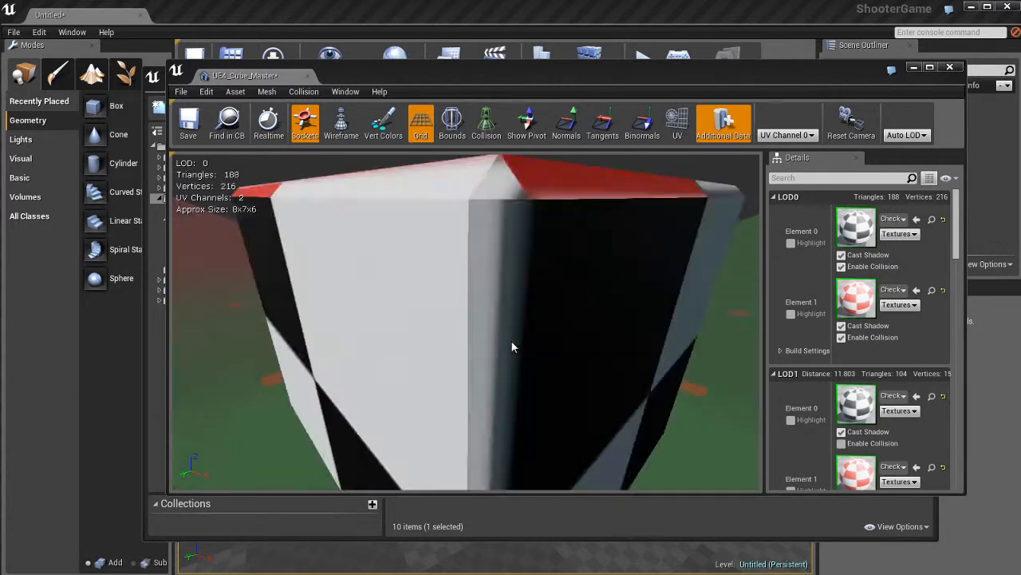
scroll(510, 340, down, 5)
scroll(508, 339, up, 4)
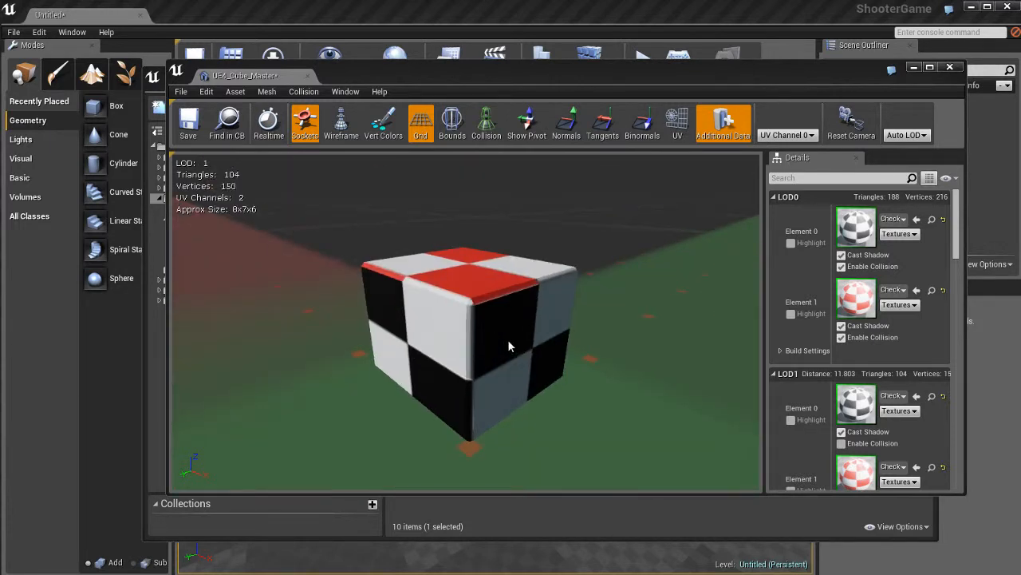
scroll(505, 342, down, 4)
scroll(502, 341, up, 2)
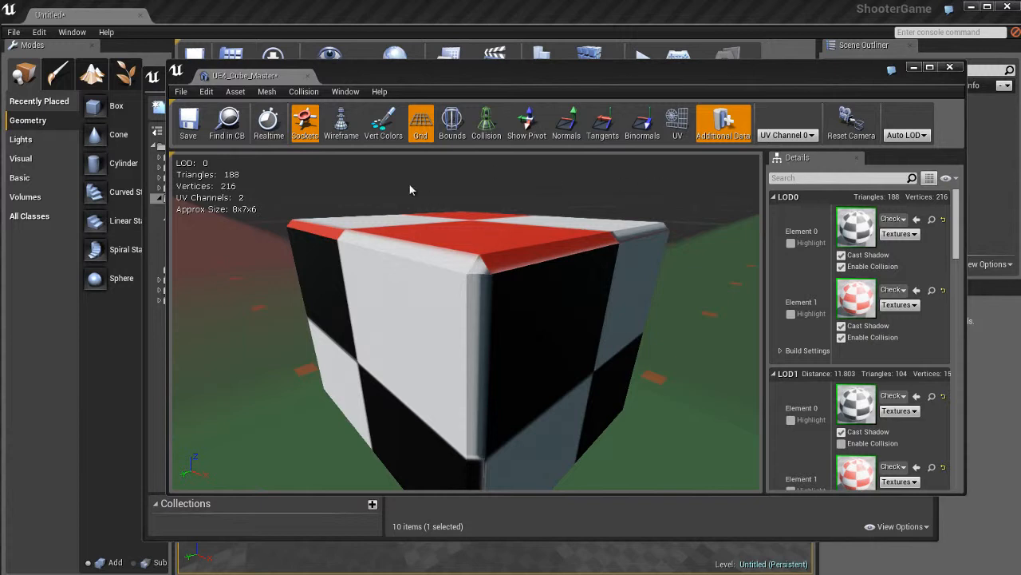
- Inspect the cube in wireframe display, return to the shaded display and compare its LODs at near and far distances
click(341, 124)
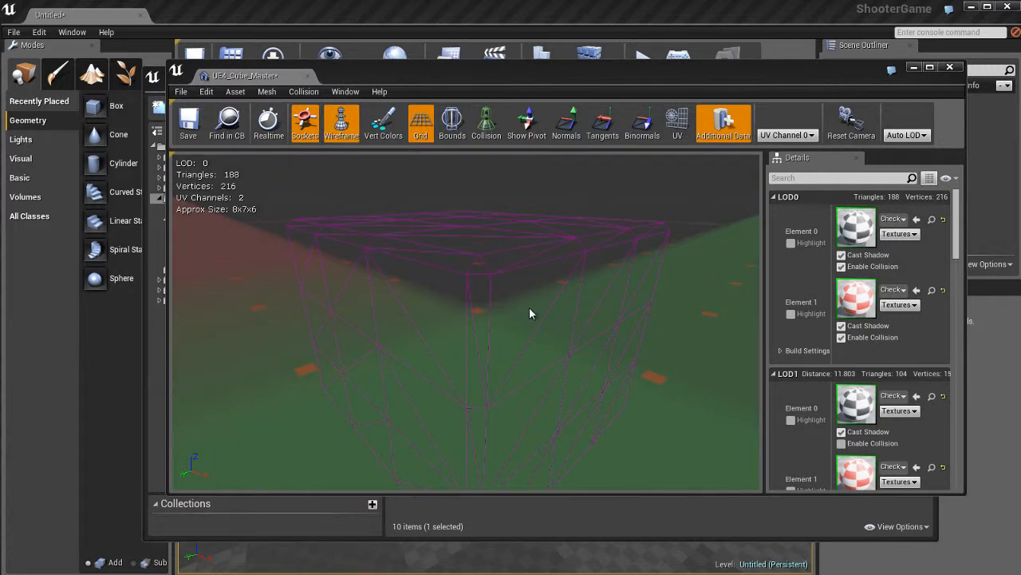
click(342, 137)
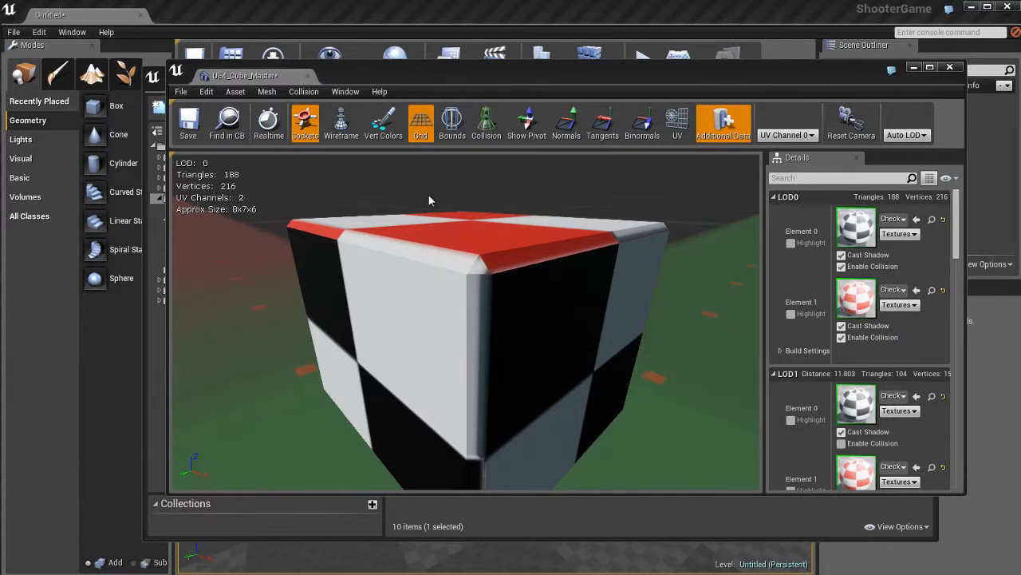
scroll(528, 317, down, 5)
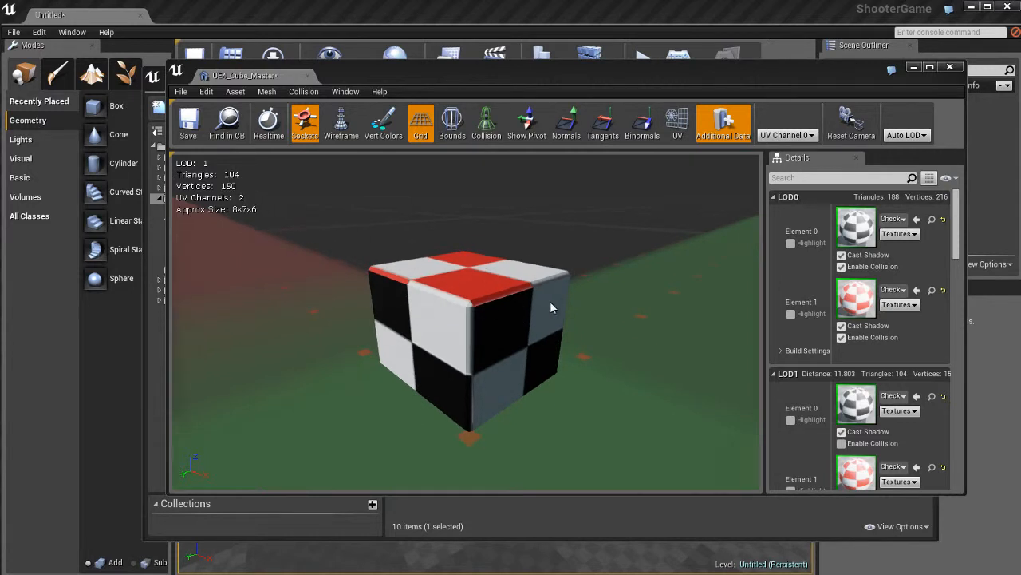
scroll(549, 302, down, 5)
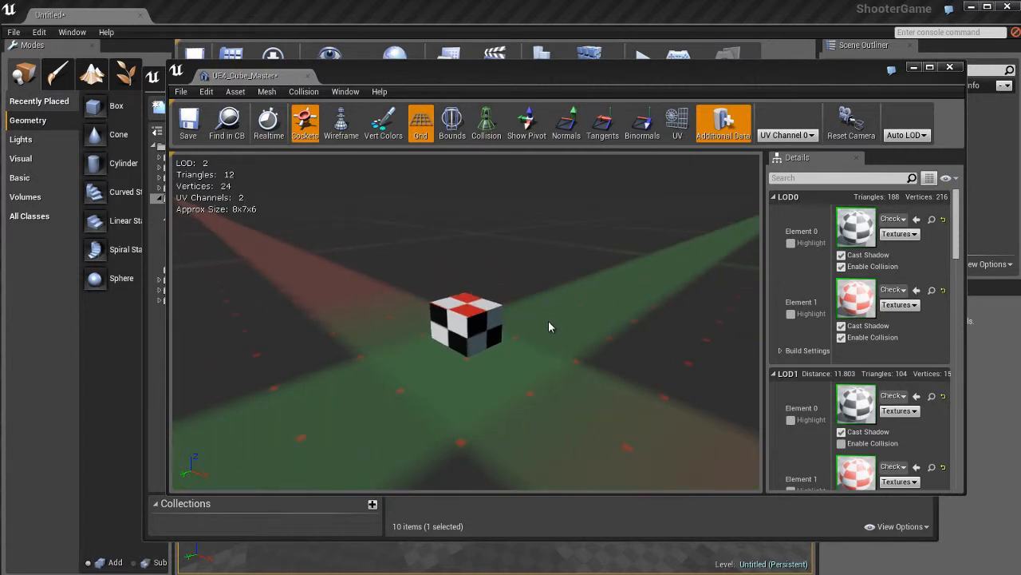
scroll(495, 329, up, 5)
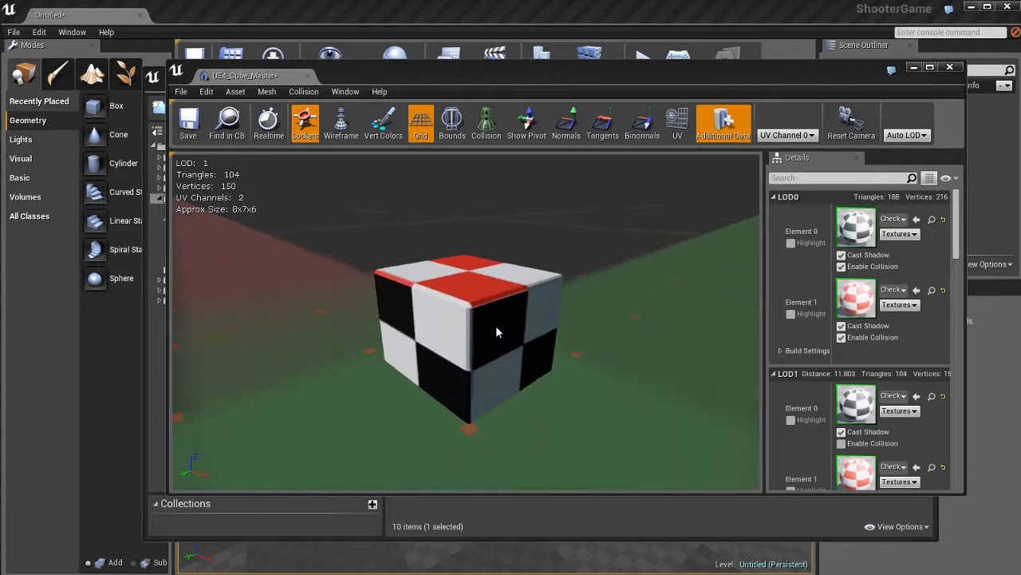
scroll(496, 326, up, 2)
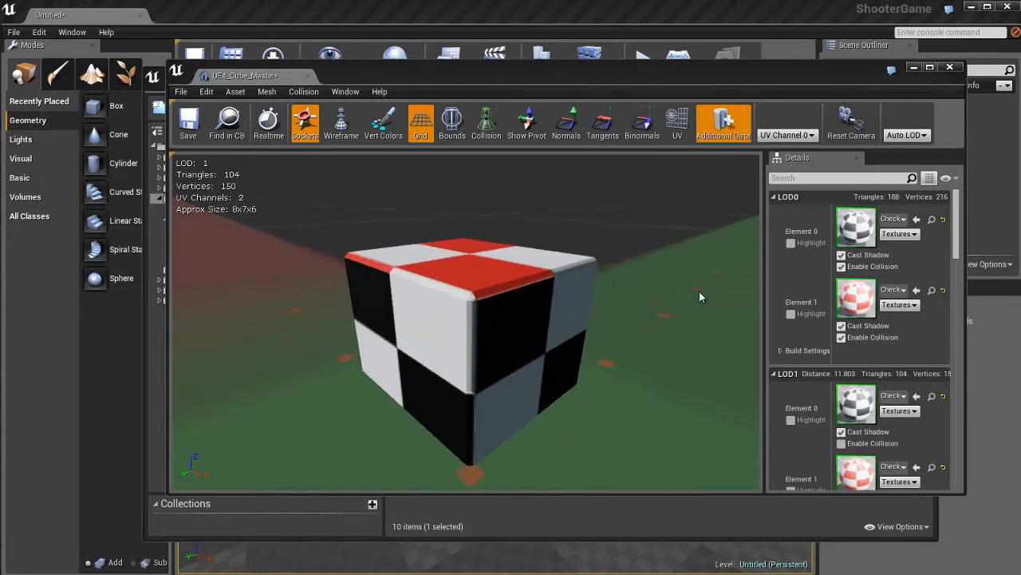
- Display the cube's Base LOD in wireframe and examine its edge layout from a higher angle
click(907, 135)
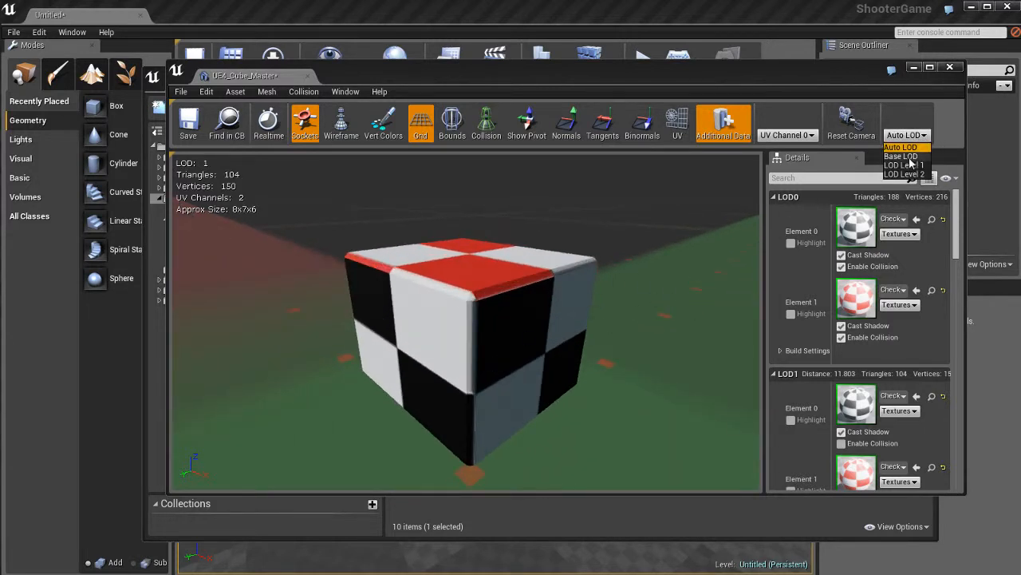
click(901, 156)
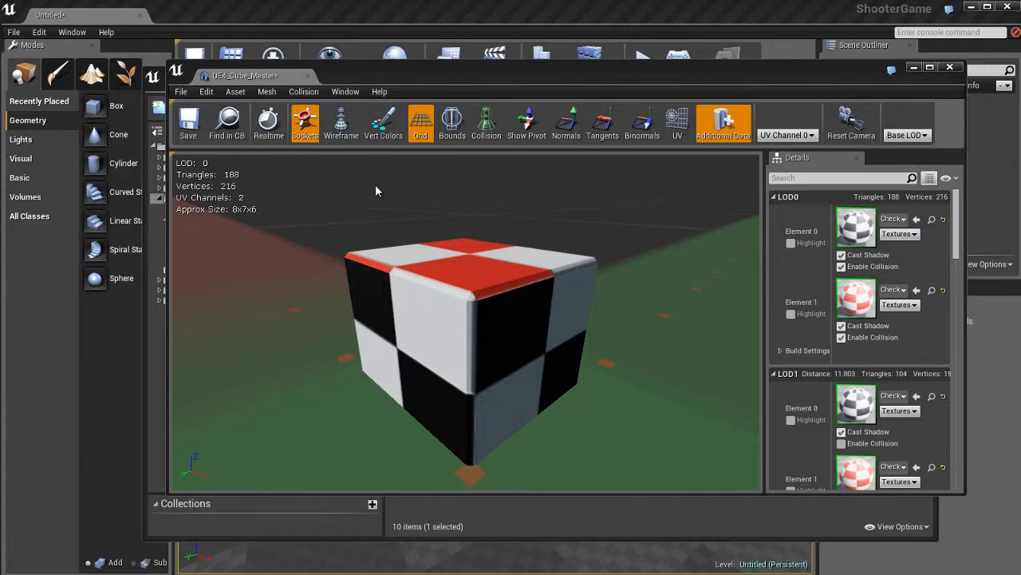
click(340, 124)
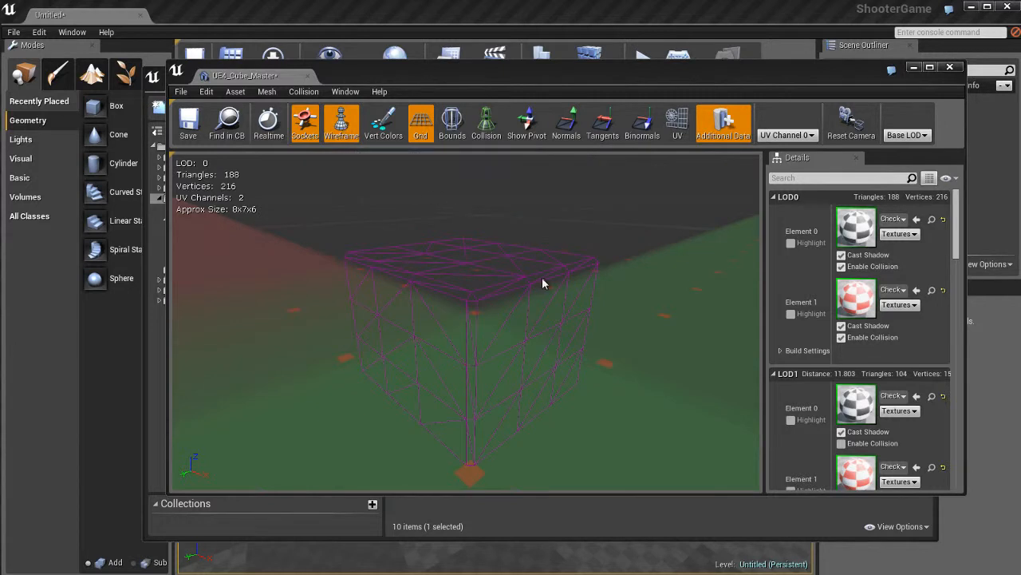
drag(534, 261, 535, 280)
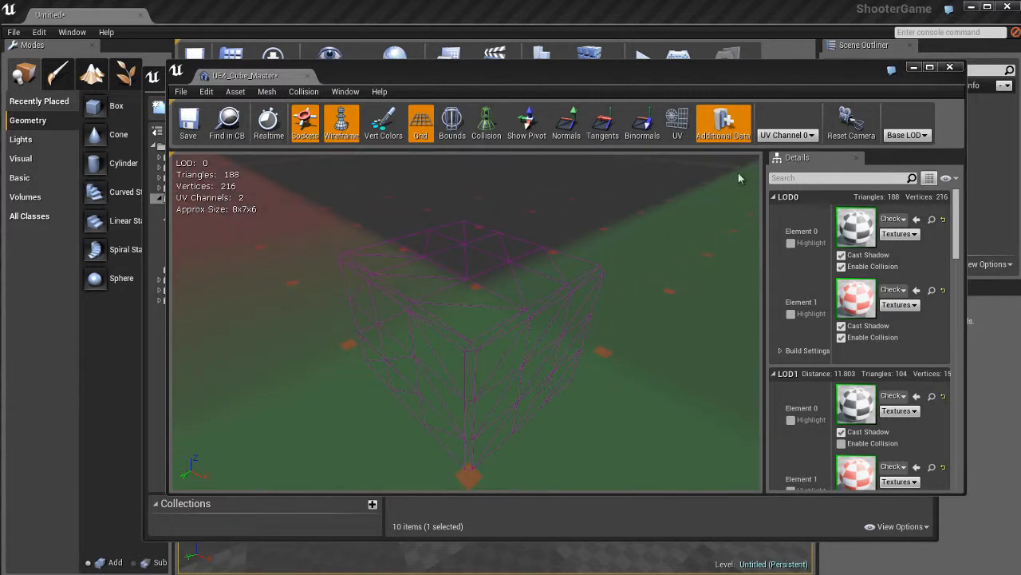
- Compare the wireframes of LOD Level 1 and LOD Level 2, then restore the Auto LOD display
click(907, 135)
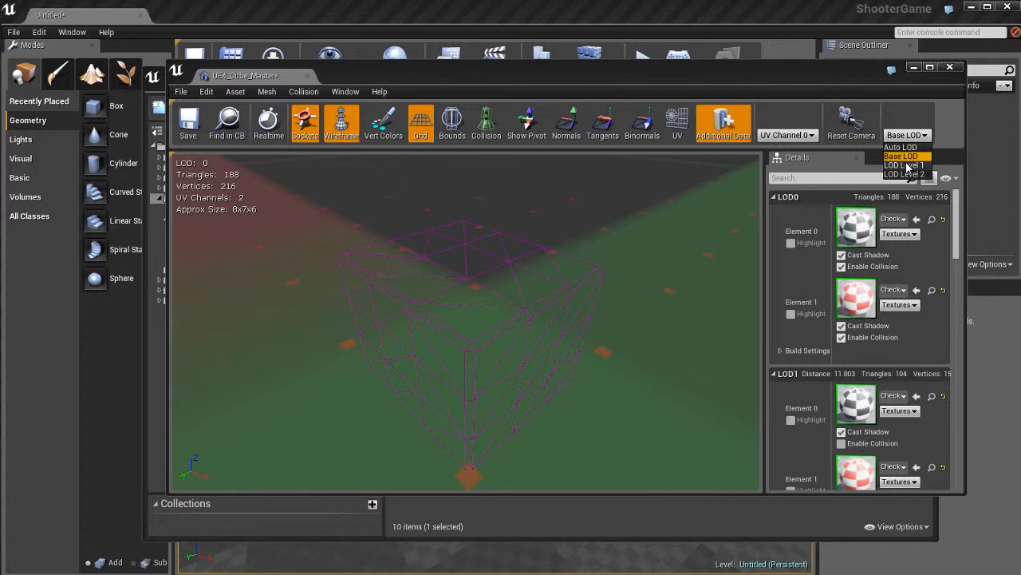
click(906, 165)
click(910, 135)
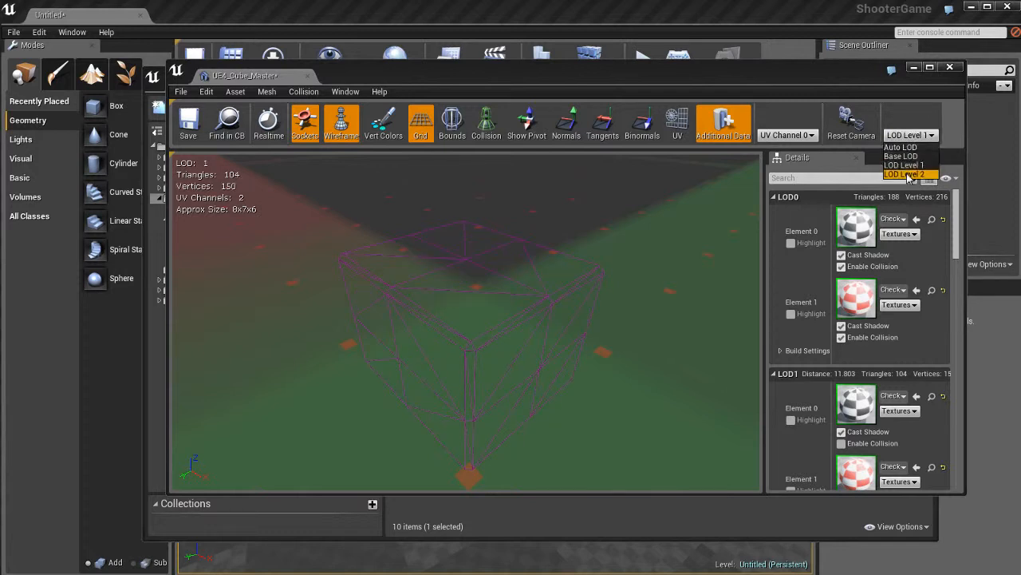
click(908, 174)
click(910, 135)
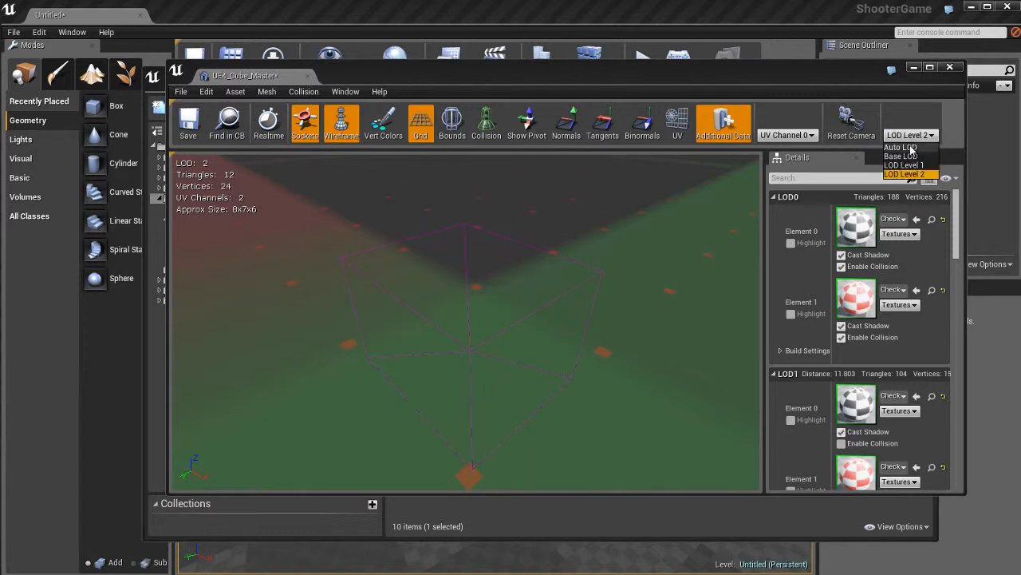
click(910, 148)
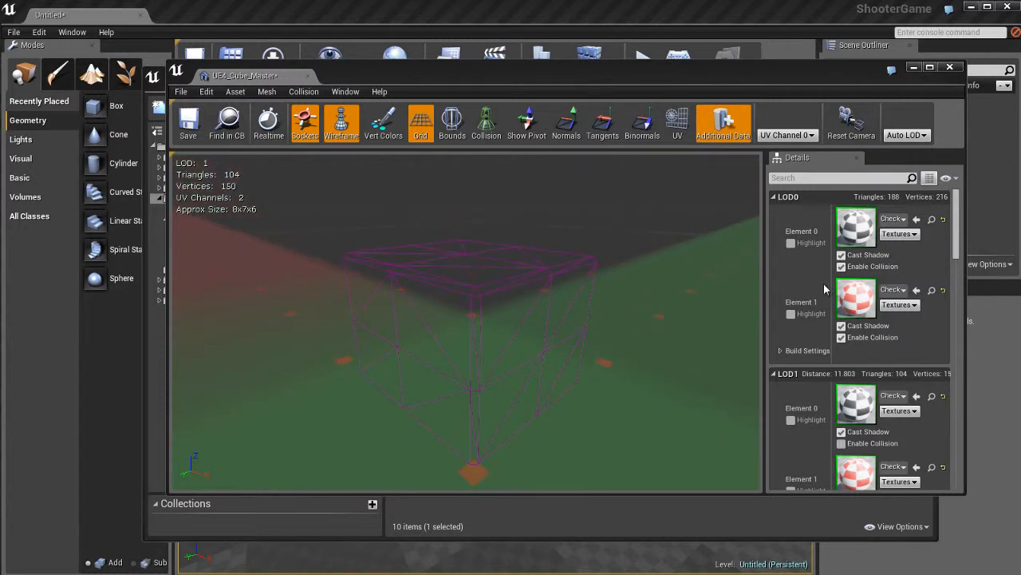
- Review the cube mesh's LOD, static mesh and import settings in its details
scroll(826, 289, down, 5)
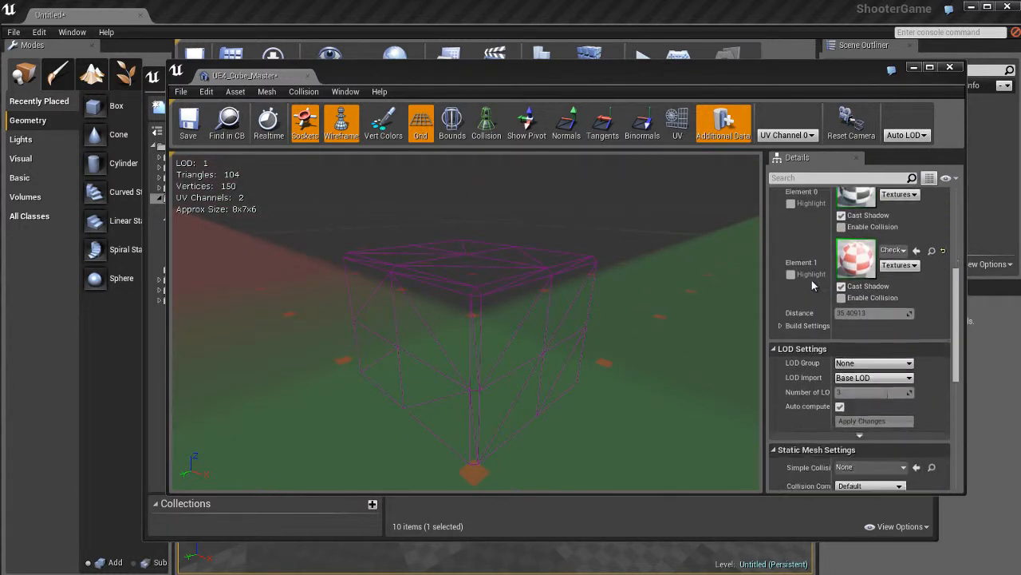
scroll(813, 285, down, 4)
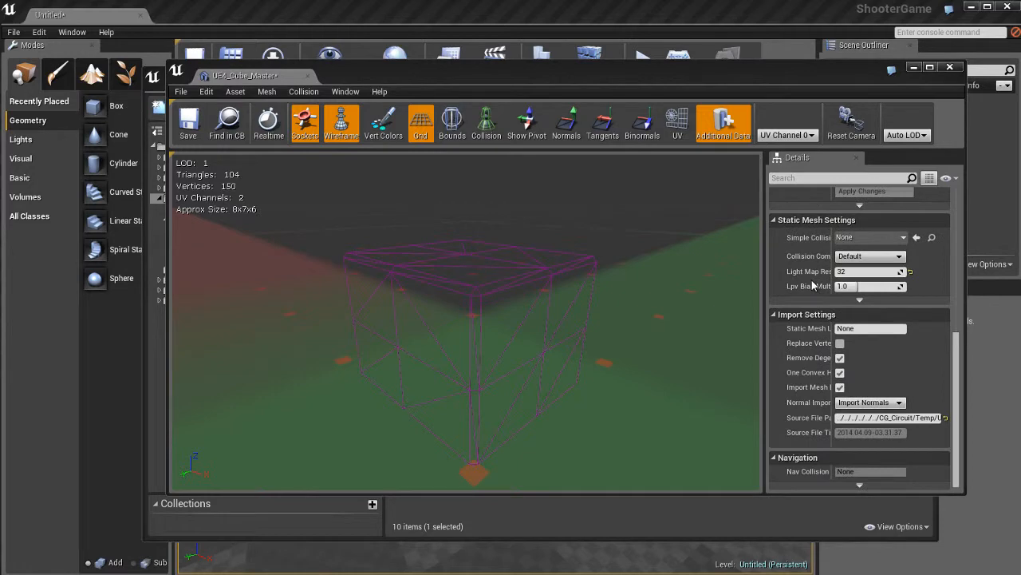
scroll(813, 286, up, 10)
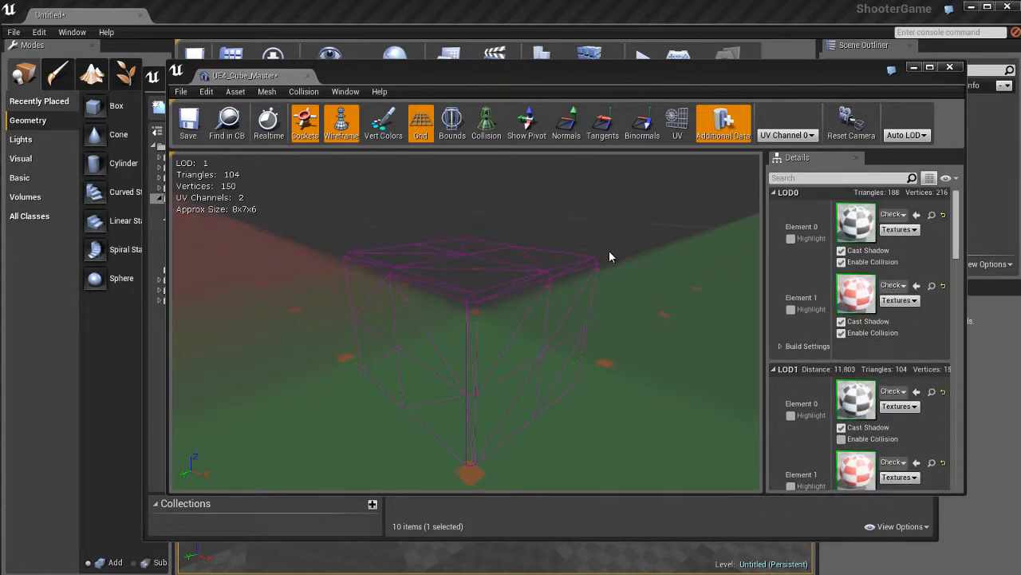
- Inspect the cube's simplified collision mesh in shaded and wireframe display, then hide the collision
click(340, 121)
click(485, 123)
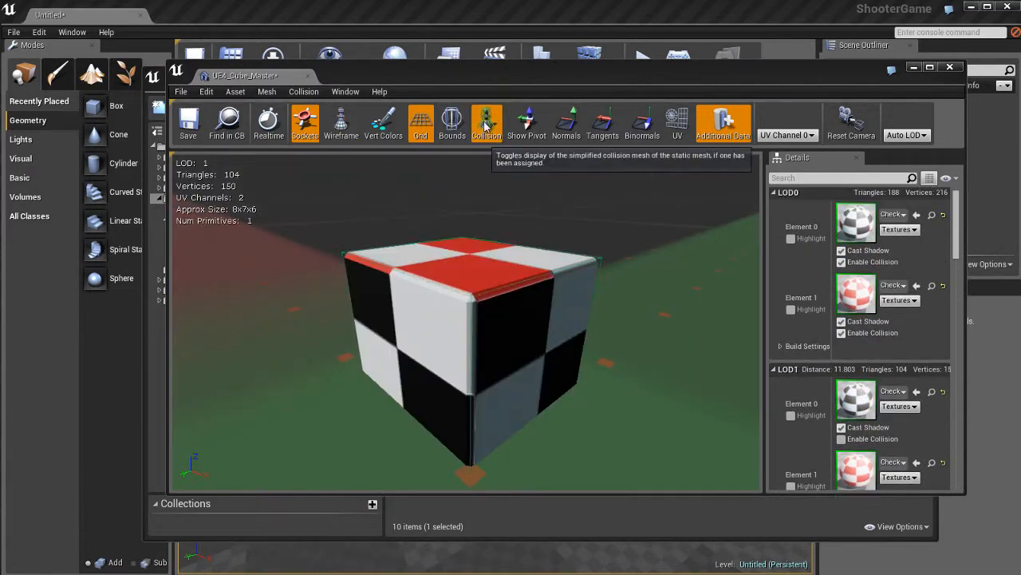
click(341, 124)
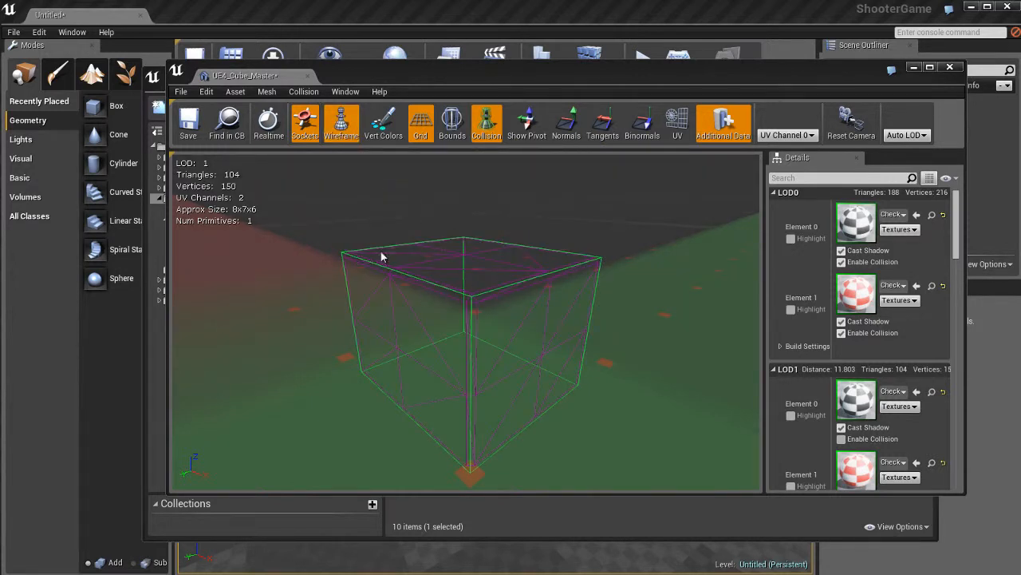
click(489, 126)
click(488, 125)
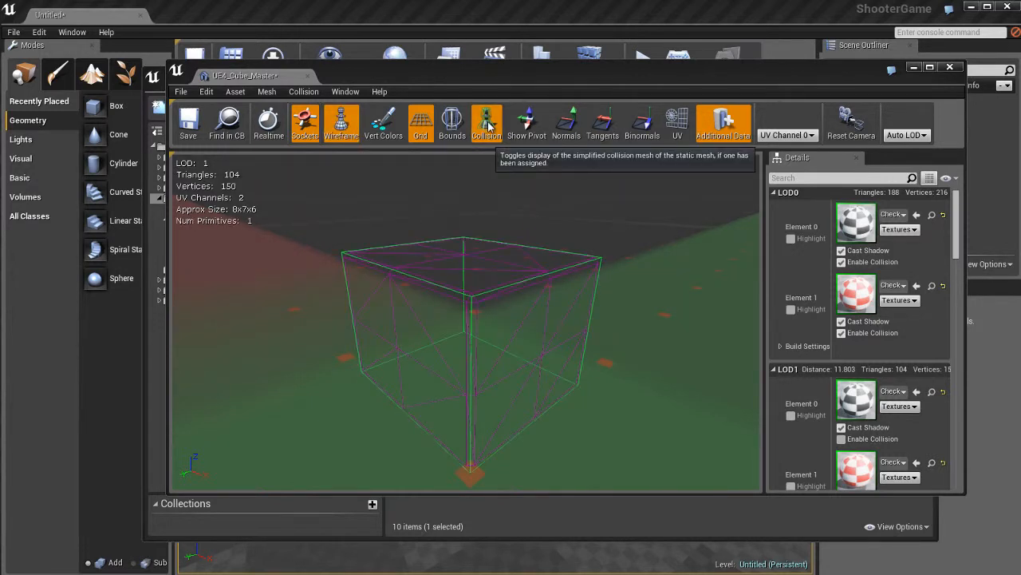
click(488, 126)
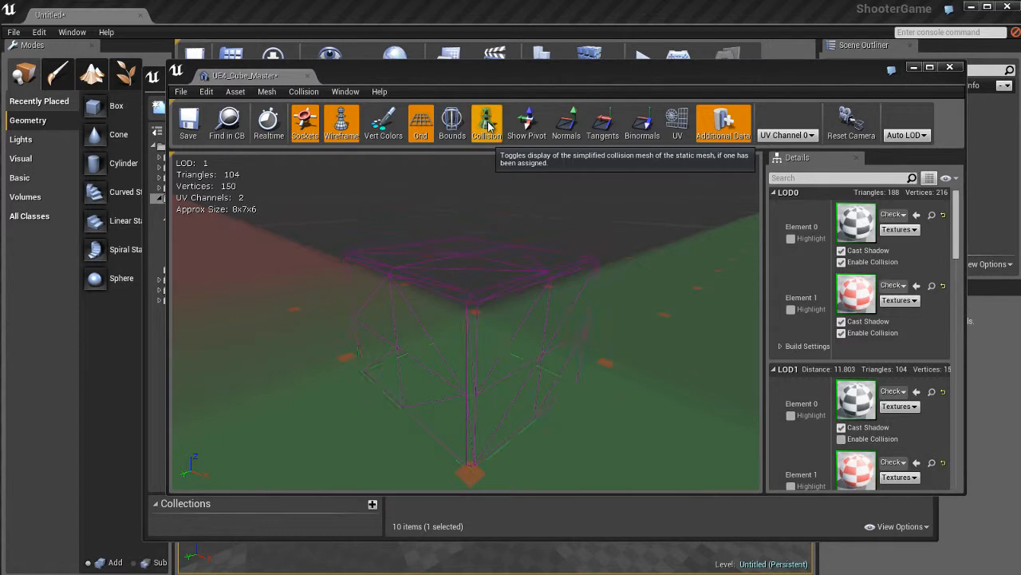
- Return the cube to shaded display, close its mesh editor and deselect the asset in the Environment folder
click(340, 124)
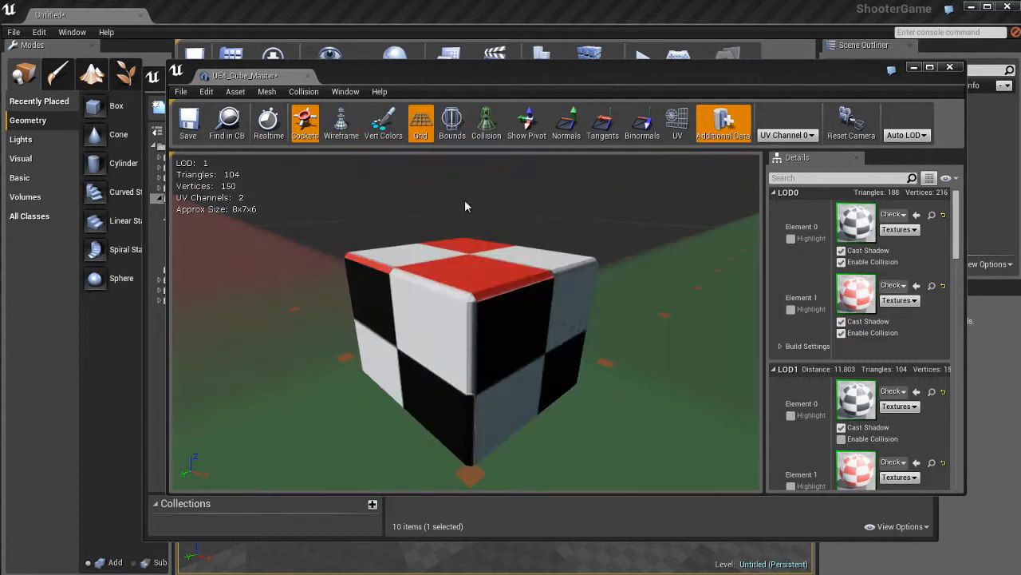
click(950, 67)
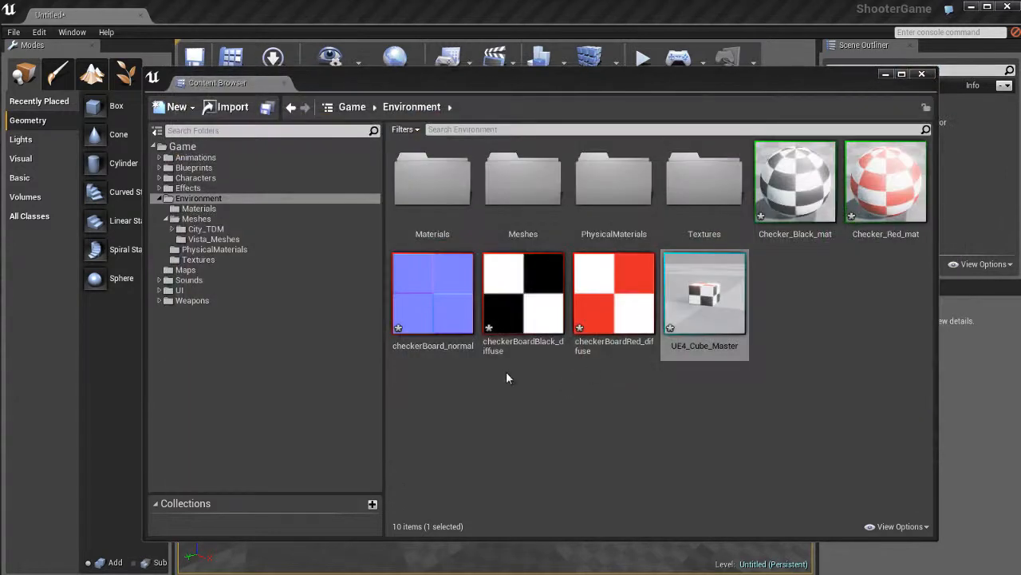
click(611, 406)
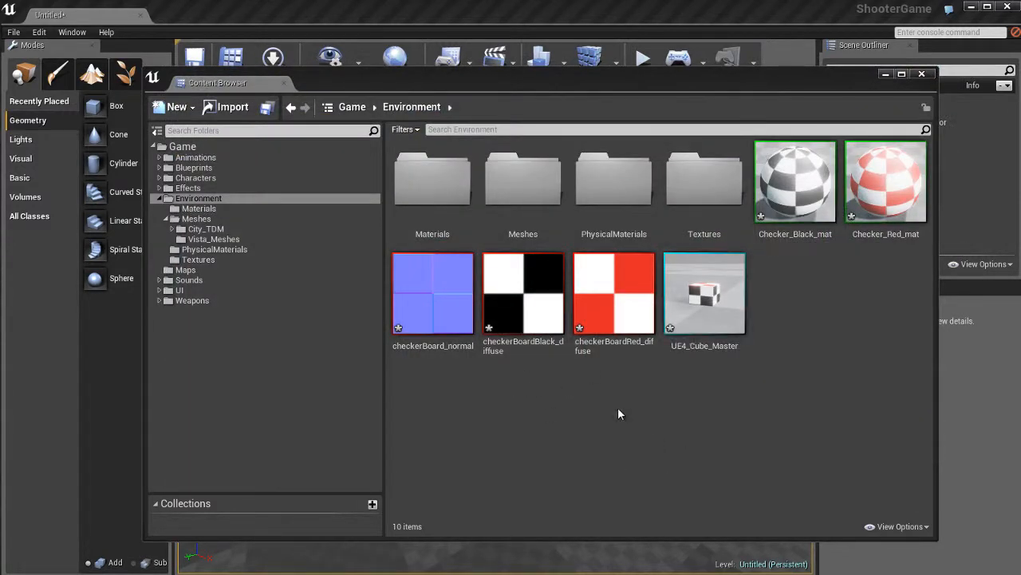